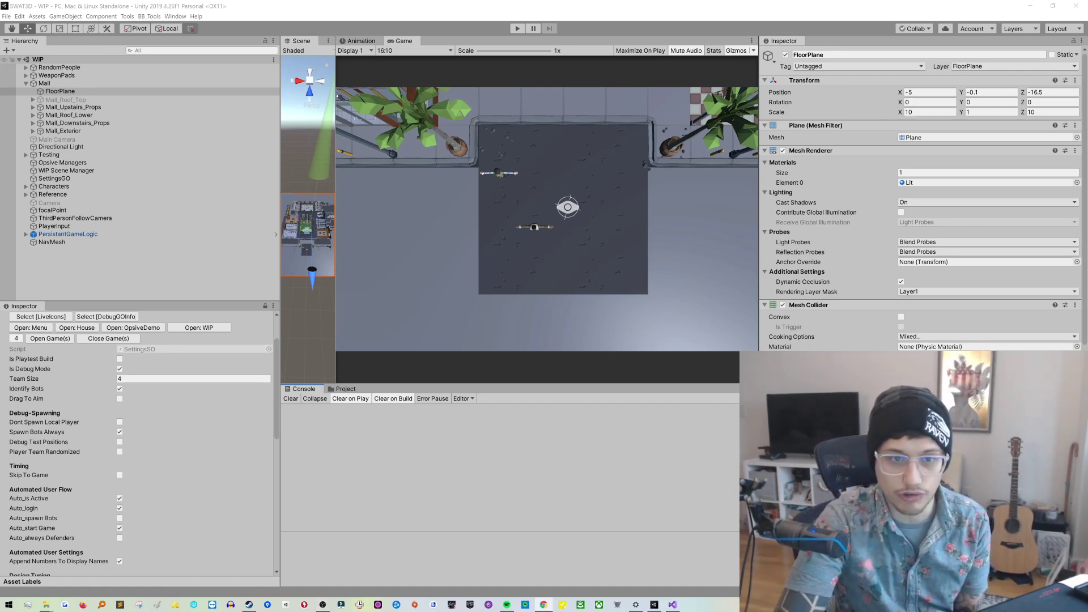
# Step: Switch to Chrome, view the RescueTime and Toggl home pages, and return to Unity
pyautogui.moveTo(1087, 340); pyautogui.dragTo(471, 2)
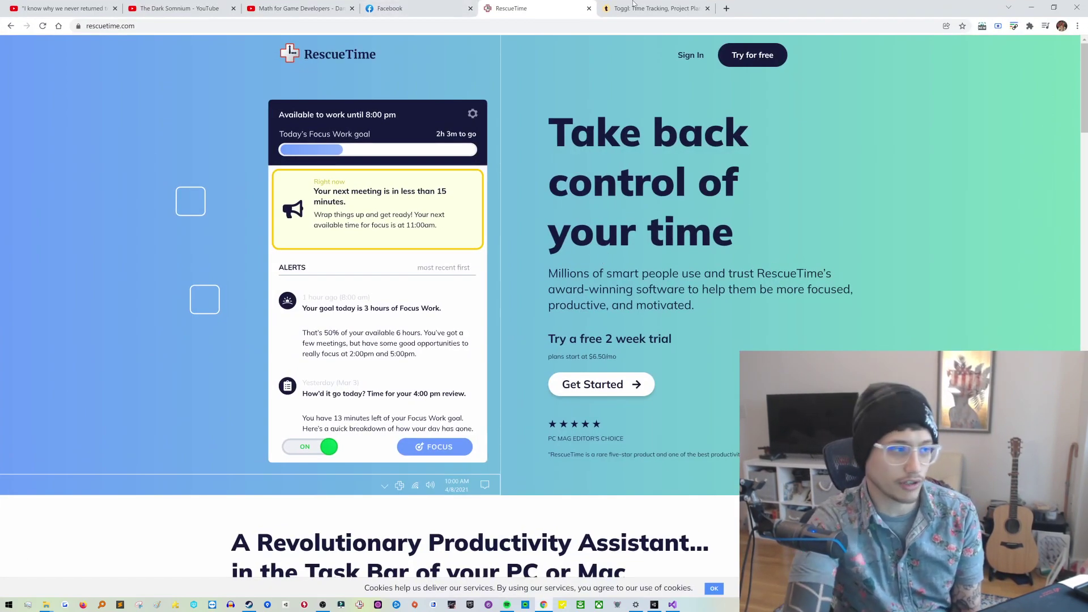
pyautogui.click(618, 8)
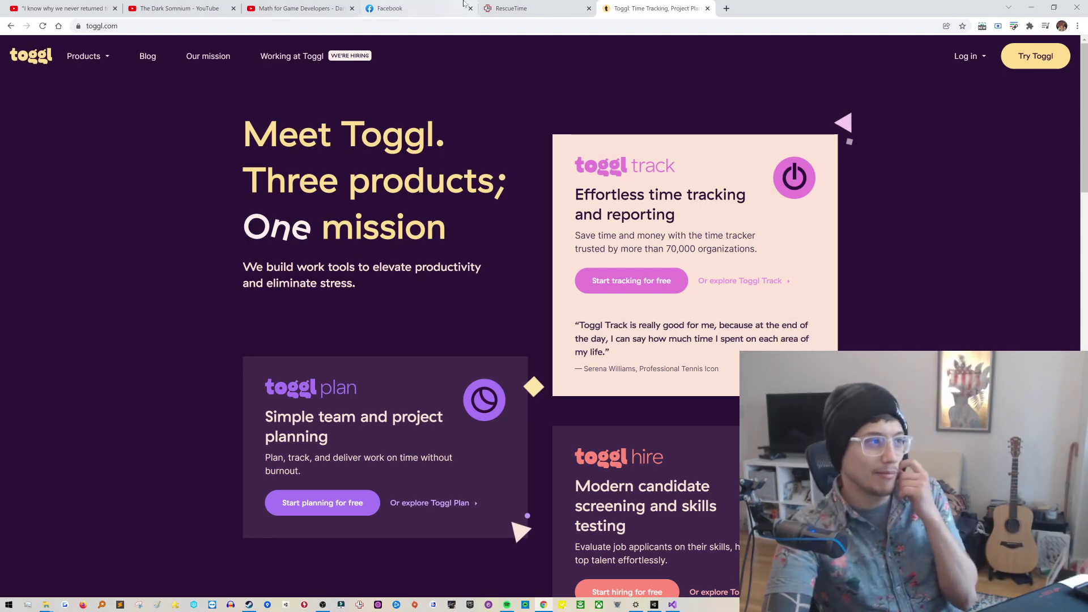
pyautogui.click(534, 8)
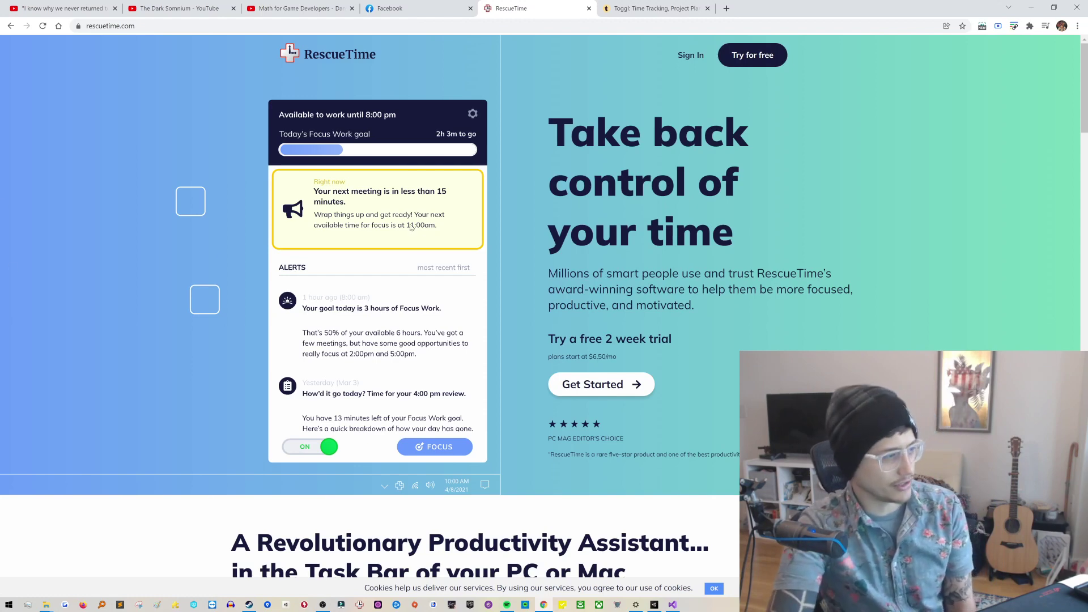
pyautogui.scroll(-1, 414, 232)
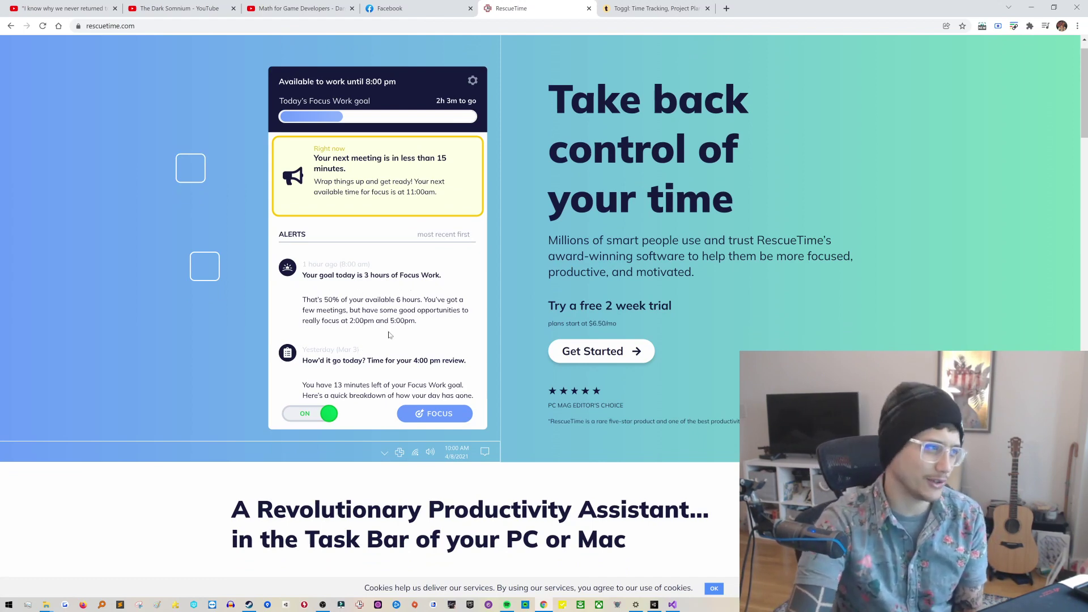
pyautogui.scroll(1, 361, 348)
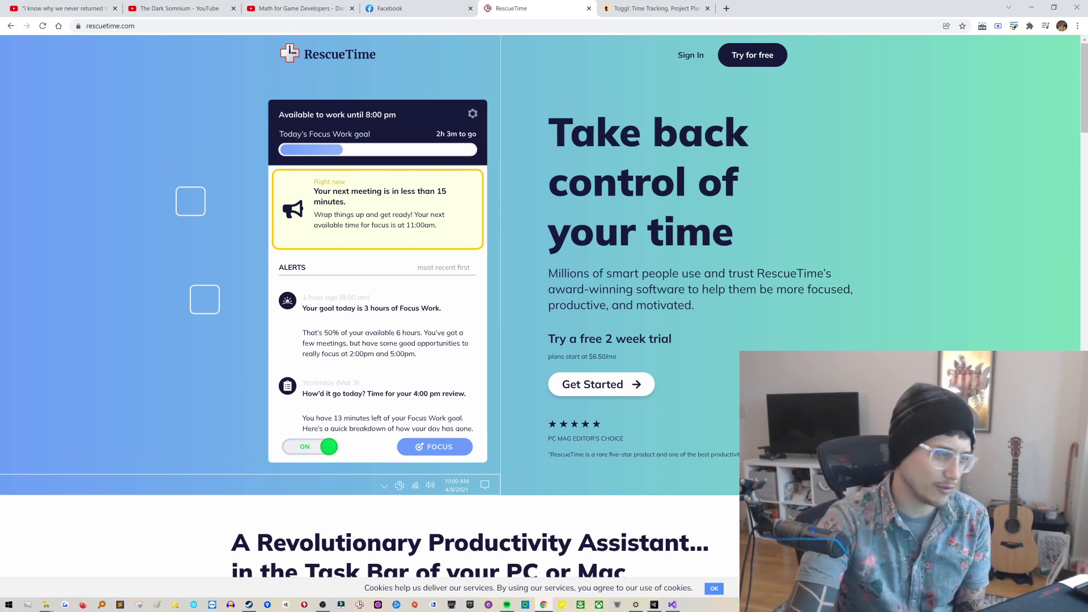
pyautogui.click(1031, 8)
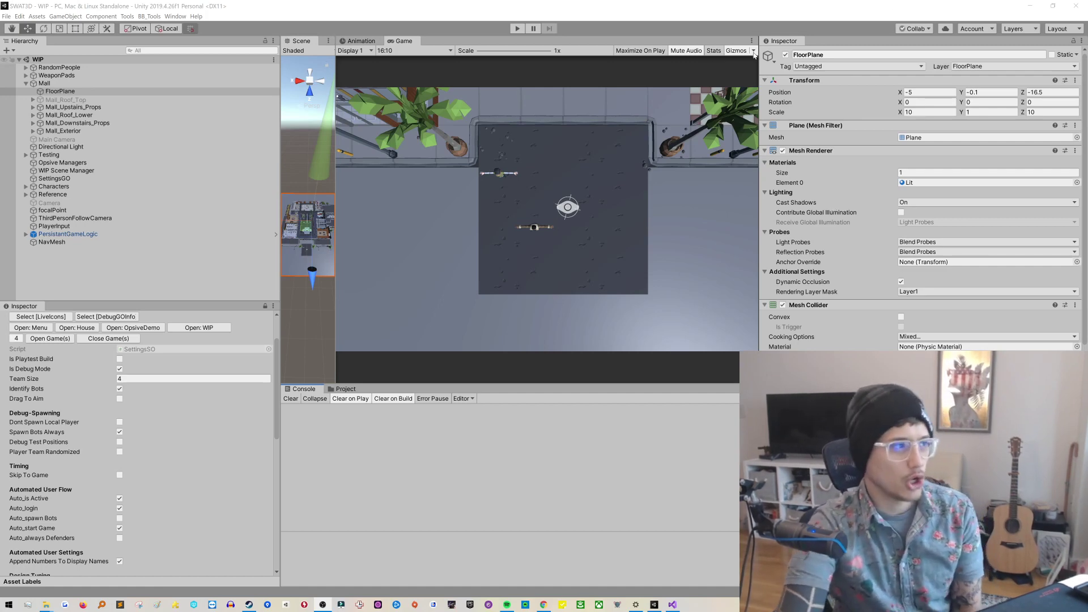
# Step: Start the WIP scene in play mode, then switch to Log.txt in Sublime Text and highlight the 1.3.22 entry's time range
pyautogui.click(518, 31)
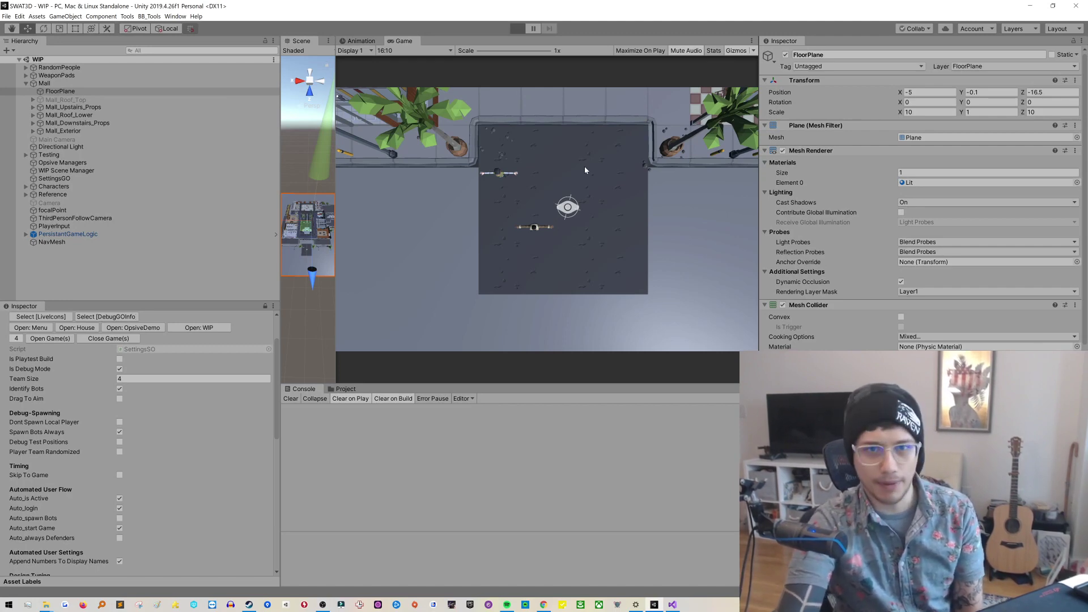
pyautogui.hotkey('alt', 'Tab')
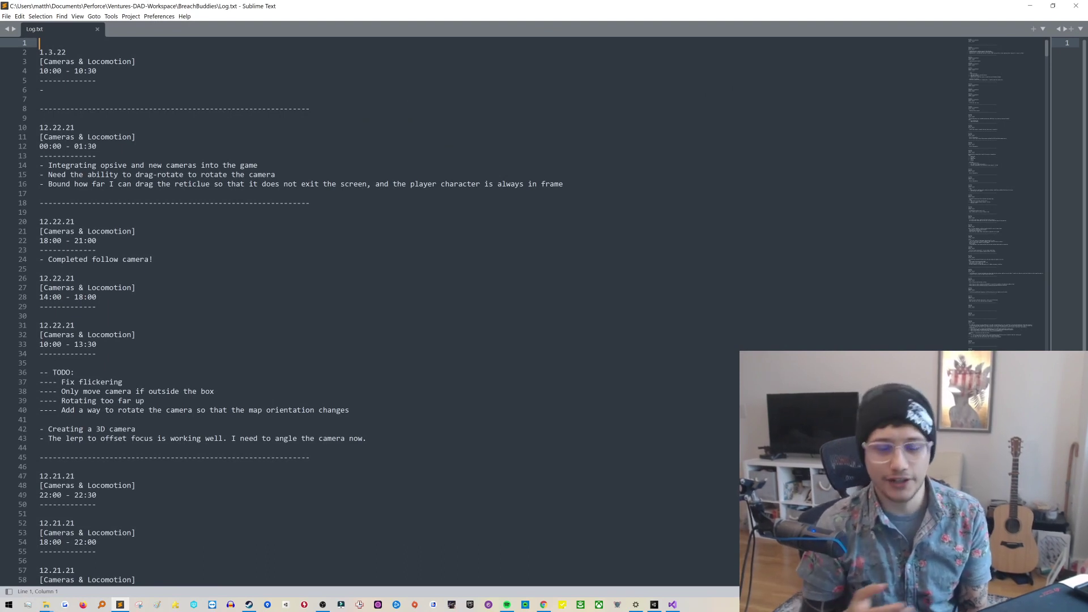
pyautogui.scroll(-1, 504, 312)
pyautogui.scroll(1, 504, 312)
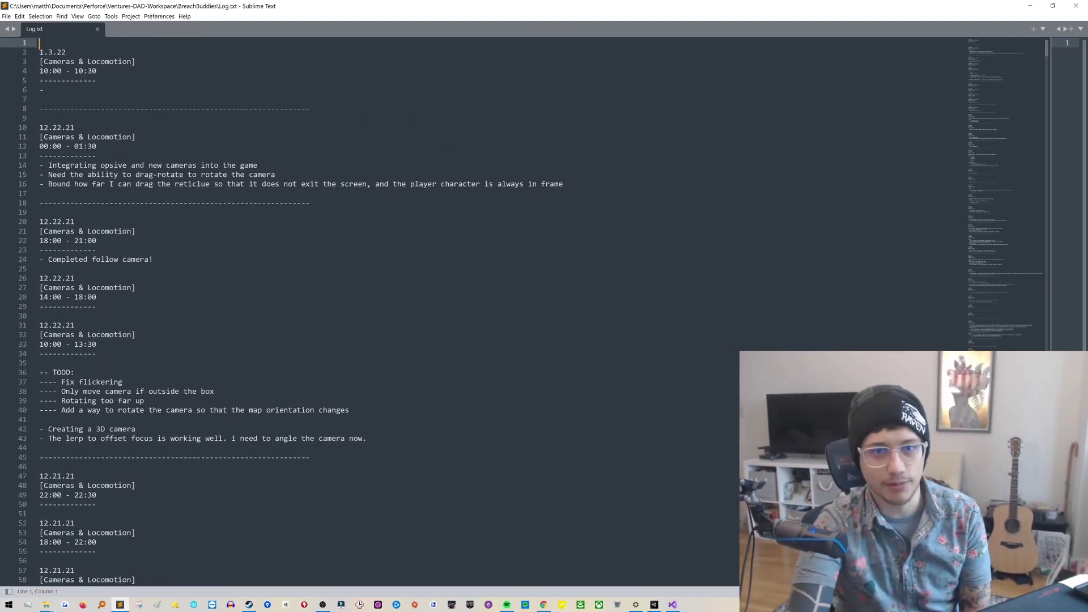
pyautogui.moveTo(98, 71); pyautogui.dragTo(40, 72)
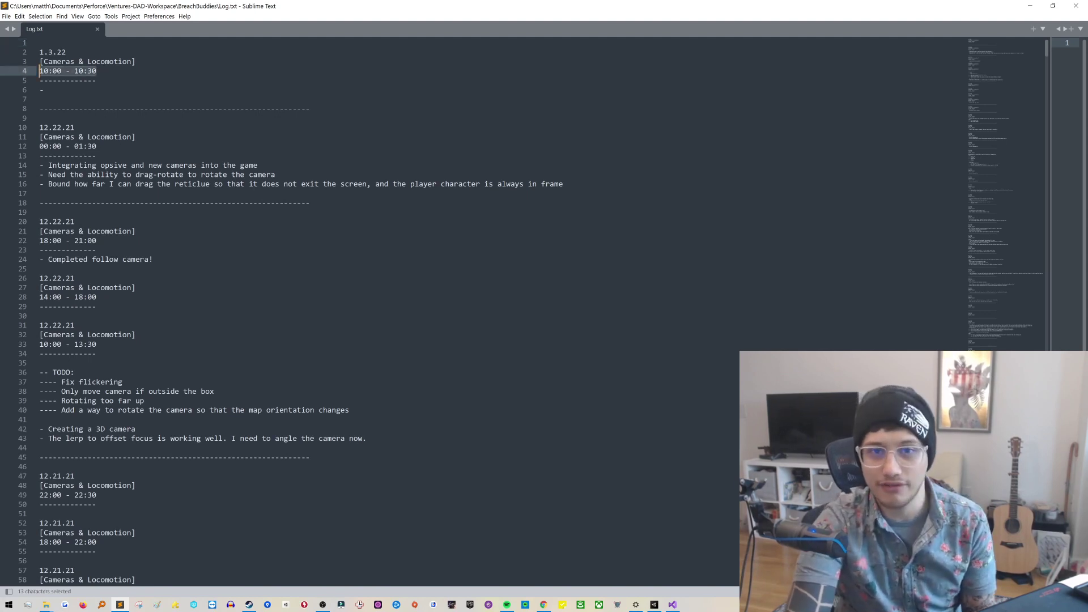
pyautogui.click(49, 90)
pyautogui.moveTo(97, 72); pyautogui.dragTo(39, 70)
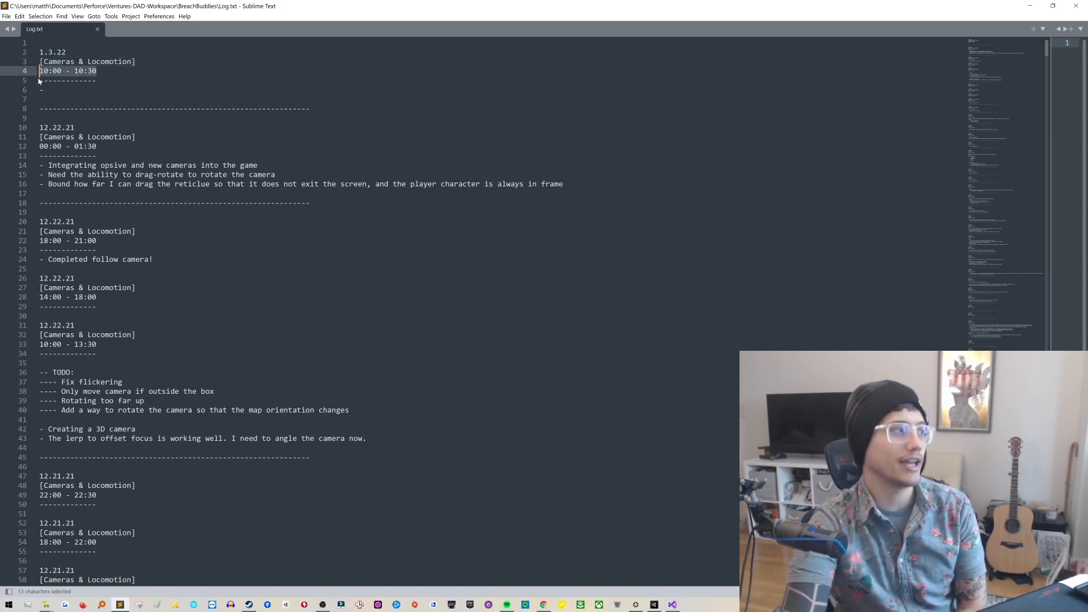
pyautogui.click(56, 77)
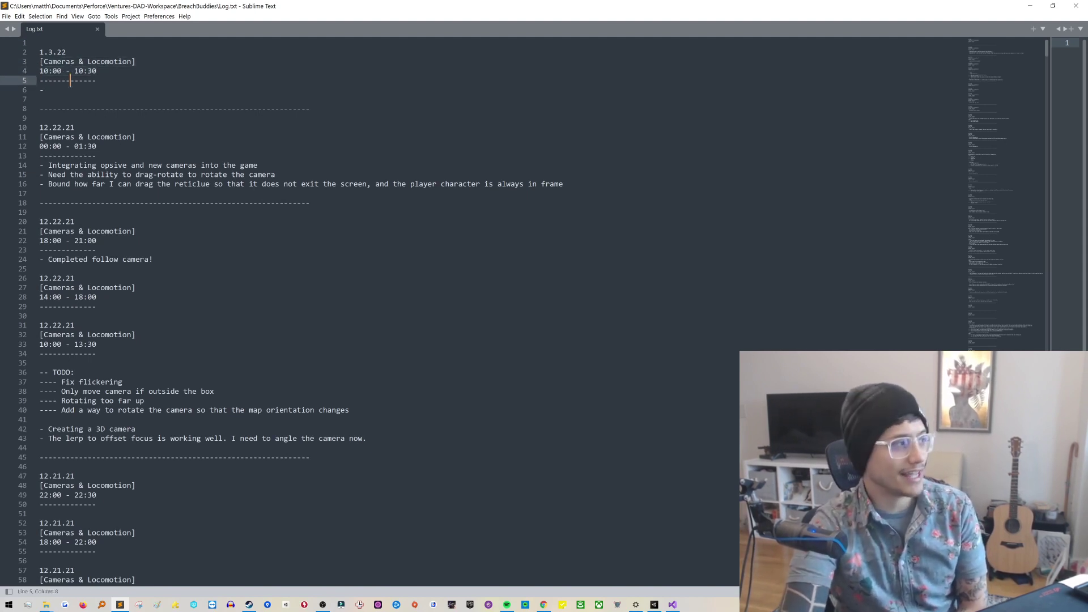
pyautogui.moveTo(75, 72); pyautogui.dragTo(97, 78)
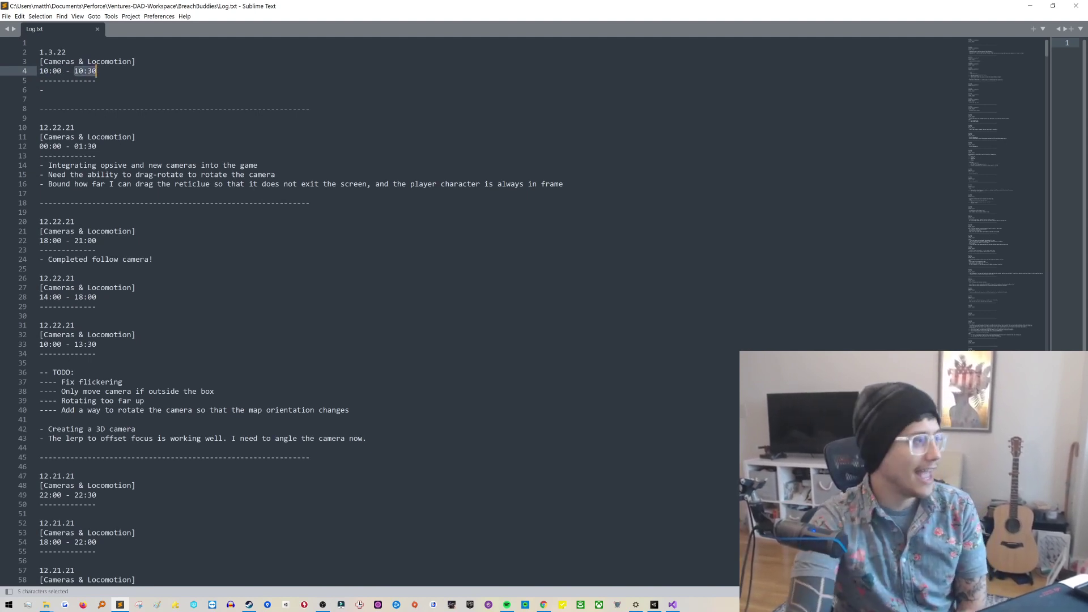
# Step: Add the note "I am updating the 3D camera." to the 1.3.22 entry, then save and close Log.txt
pyautogui.click(49, 91)
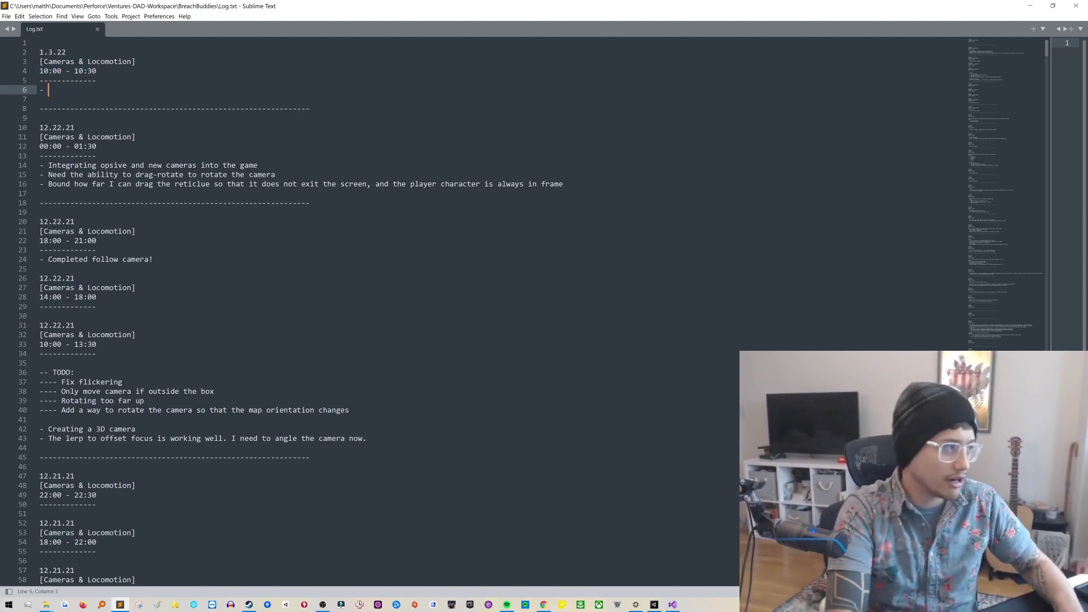
pyautogui.write('I am ')
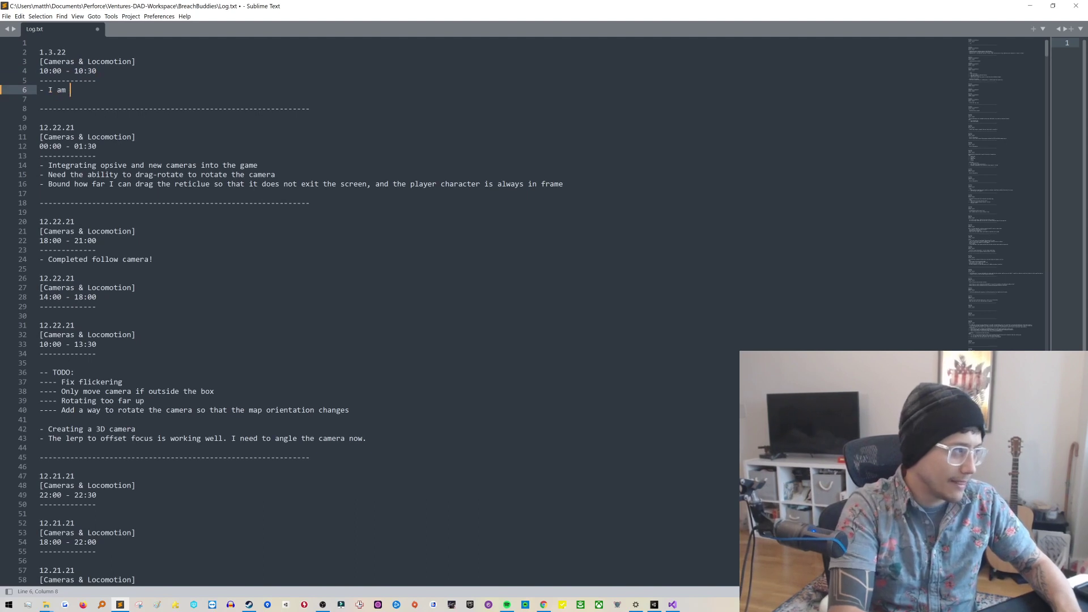
pyautogui.write('updating th')
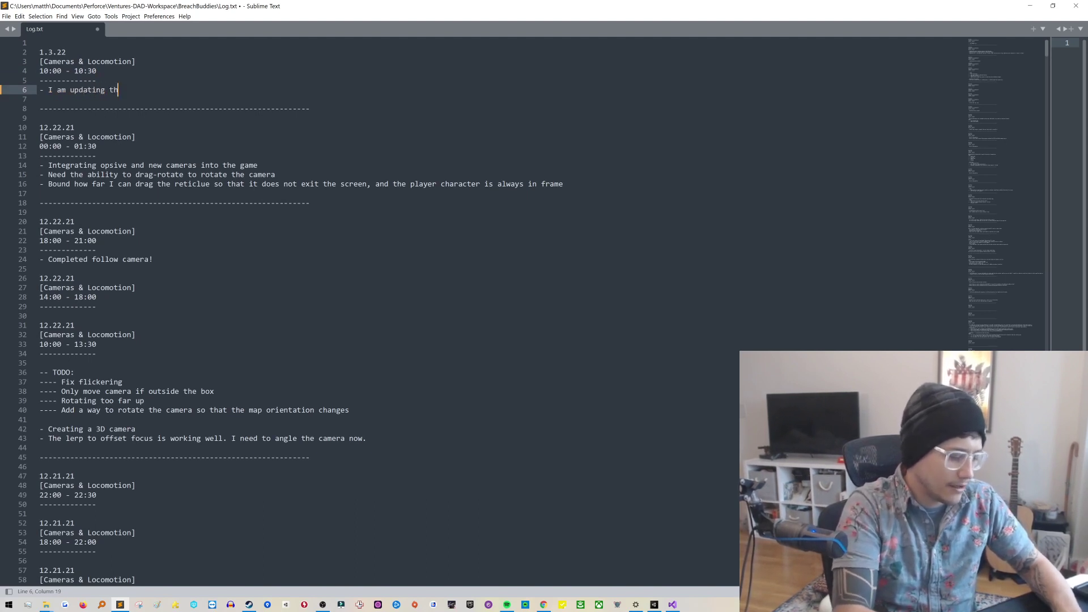
pyautogui.write('e 3D camera.')
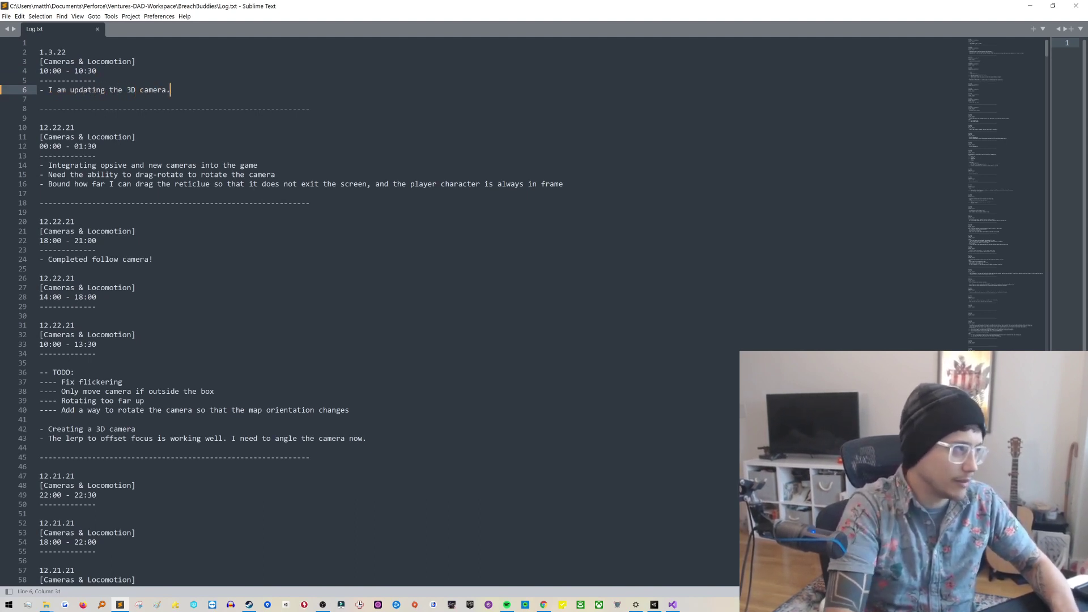
pyautogui.hotkey('ctrl', 's')
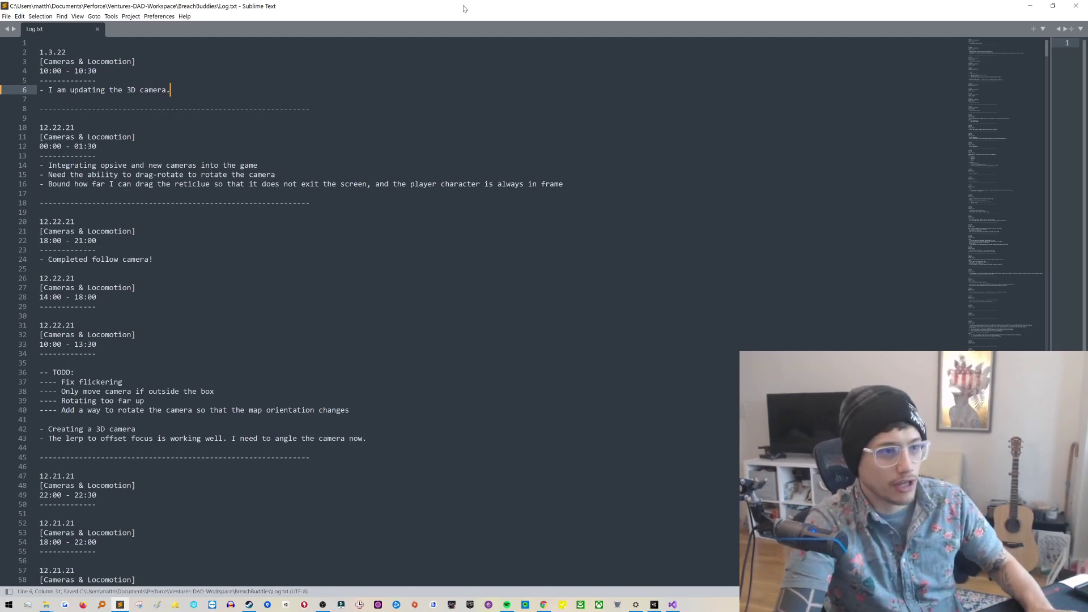
pyautogui.click(1076, 5)
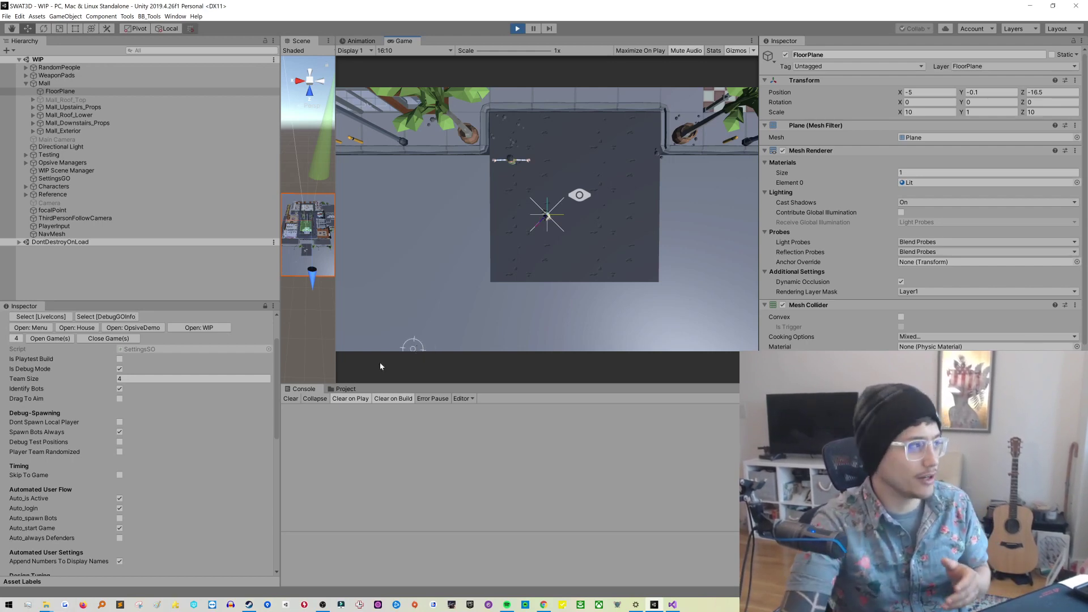
# Step: Stop the running WIP scene in Unity and start it again in play mode
pyautogui.click(150, 16)
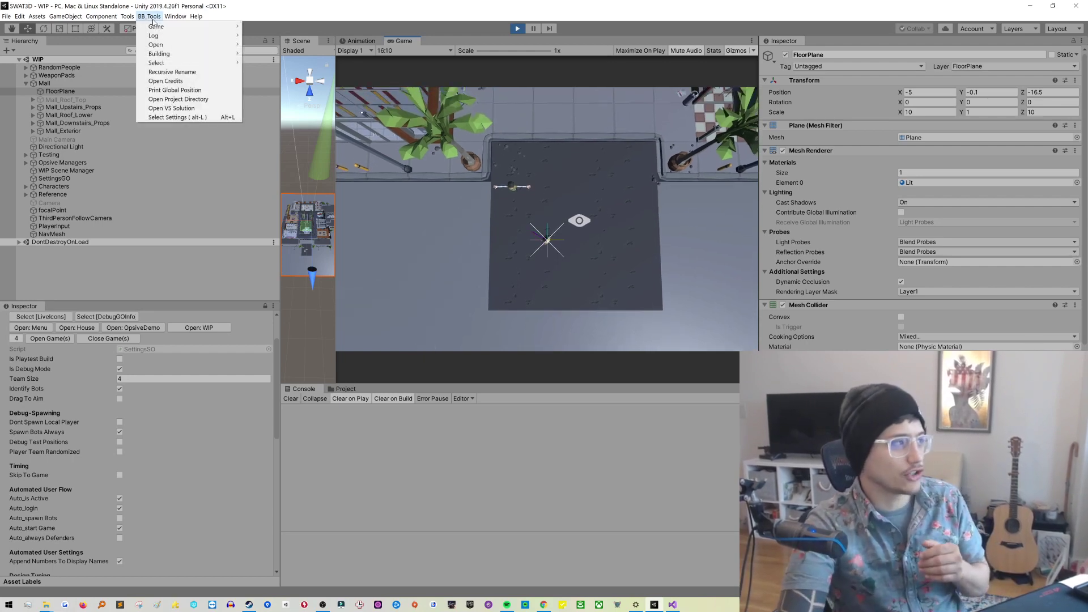
pyautogui.click(289, 6)
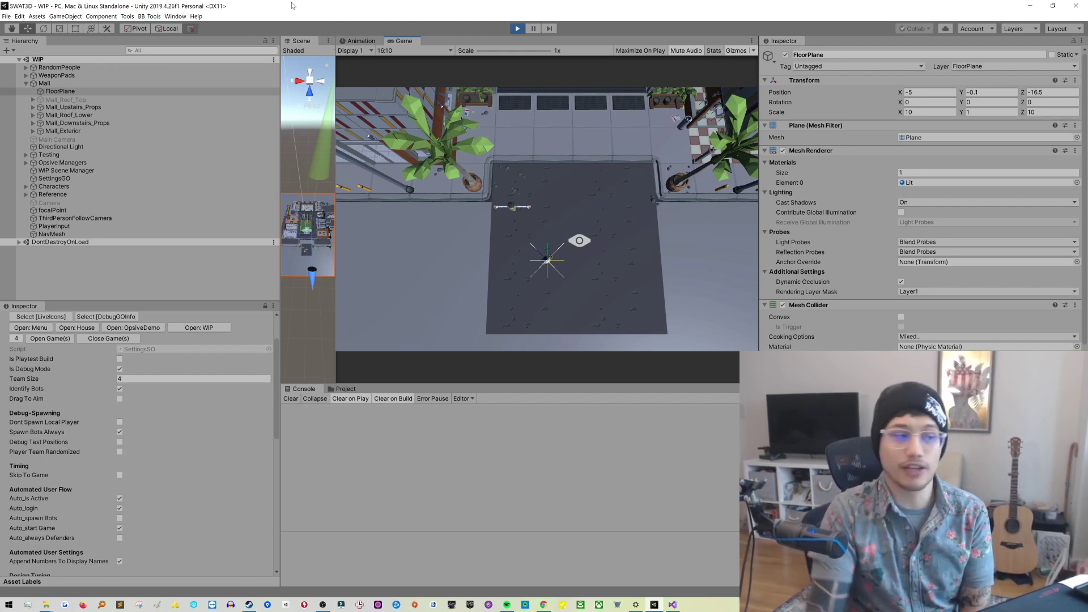
pyautogui.click(518, 28)
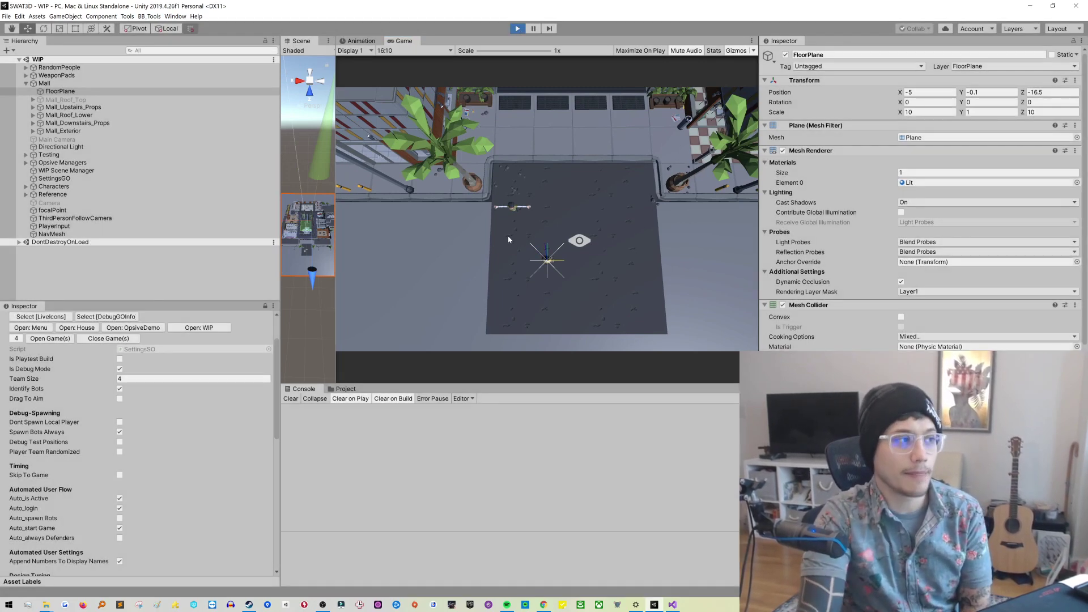
pyautogui.hotkey('ctrl', 'p')
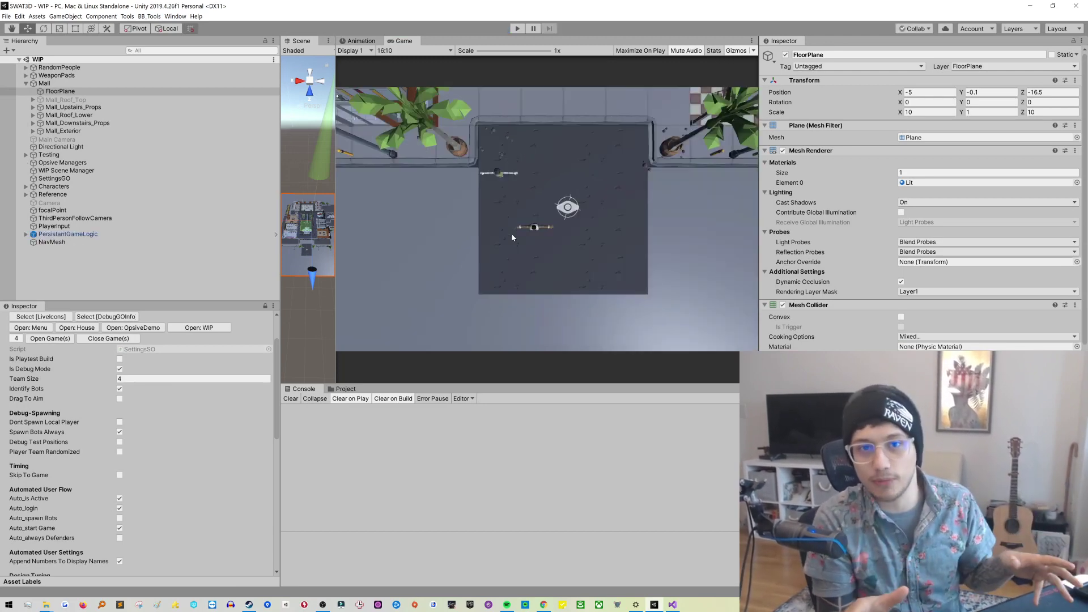
pyautogui.click(517, 28)
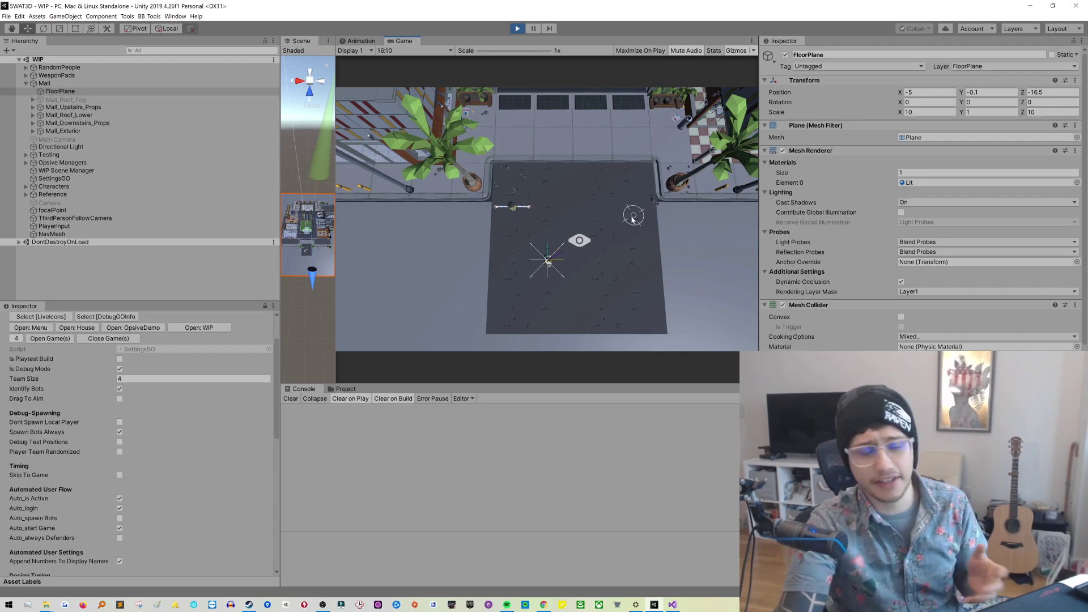
# Step: Open the Work Log in the in-game debug console and examine the logged hours as a bar chart and a pie chart
pyautogui.press('`')
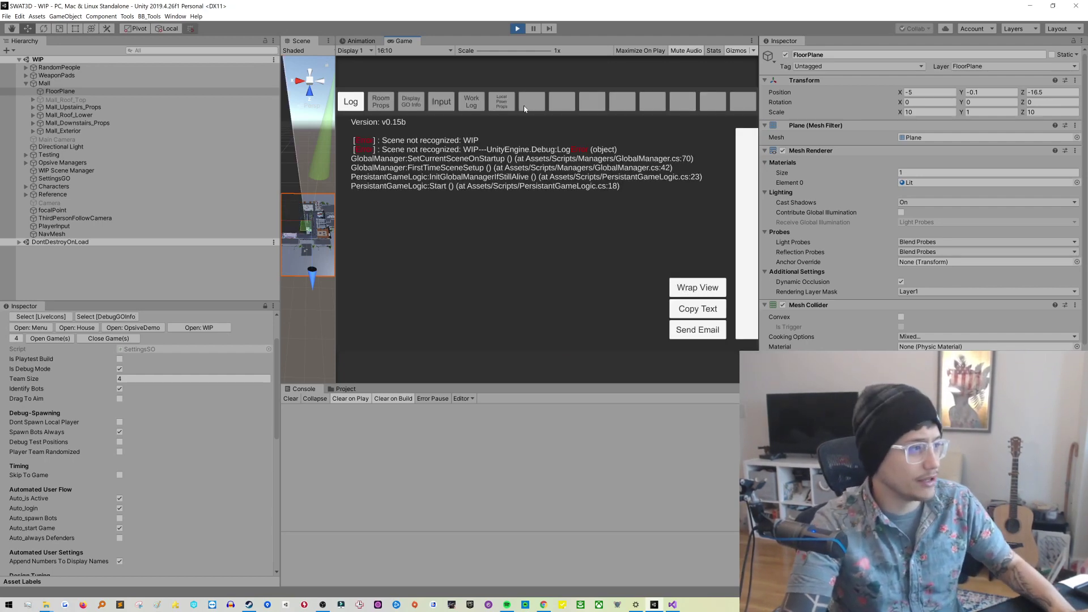
pyautogui.click(471, 101)
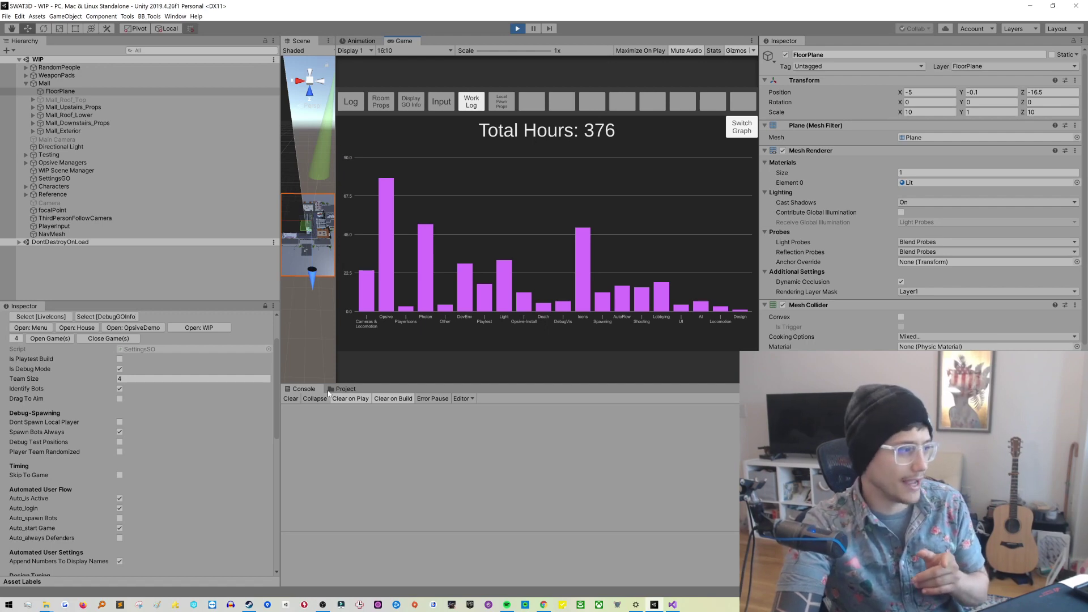
pyautogui.moveTo(336, 359); pyautogui.dragTo(270, 347)
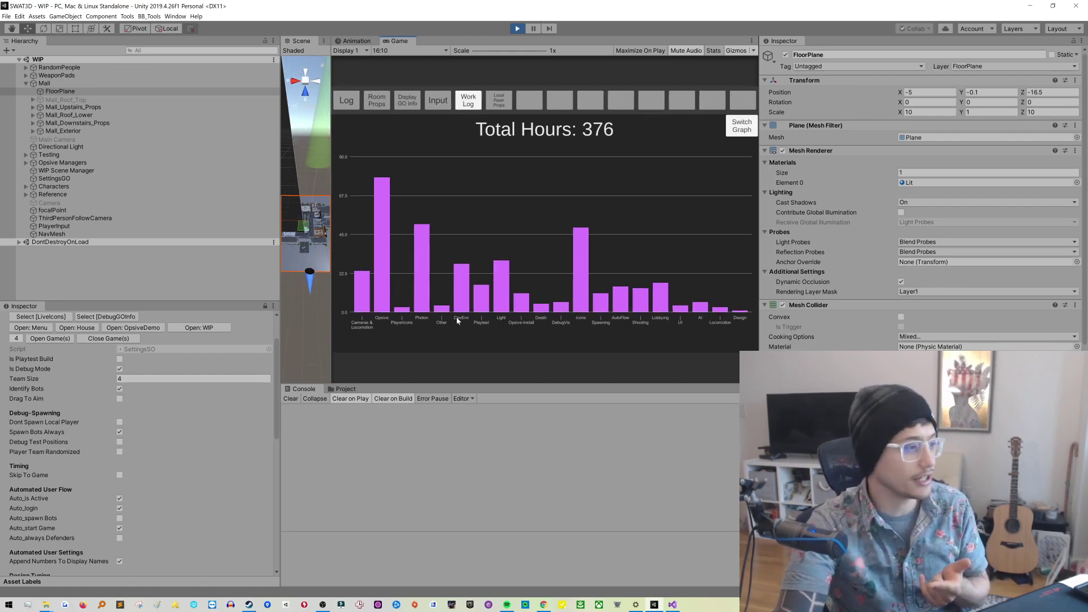
pyautogui.moveTo(384, 270)
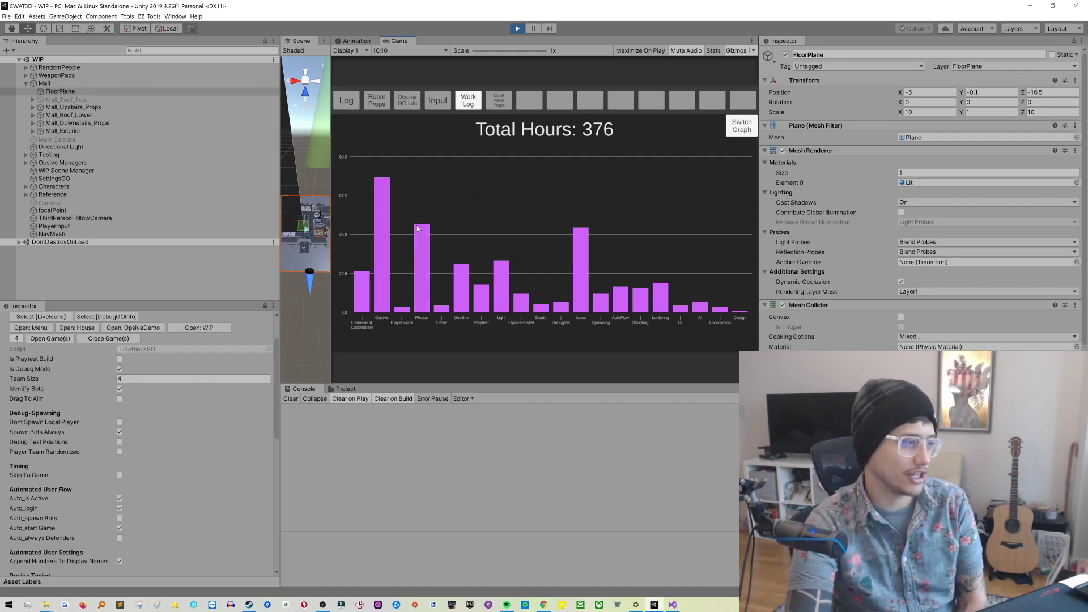
pyautogui.click(728, 121)
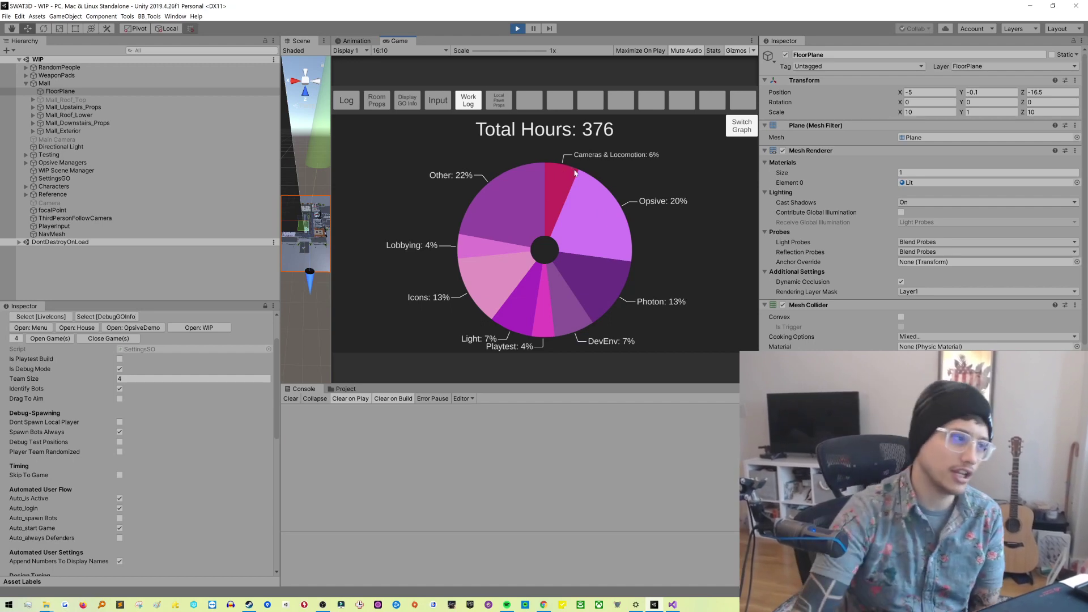
pyautogui.click(741, 126)
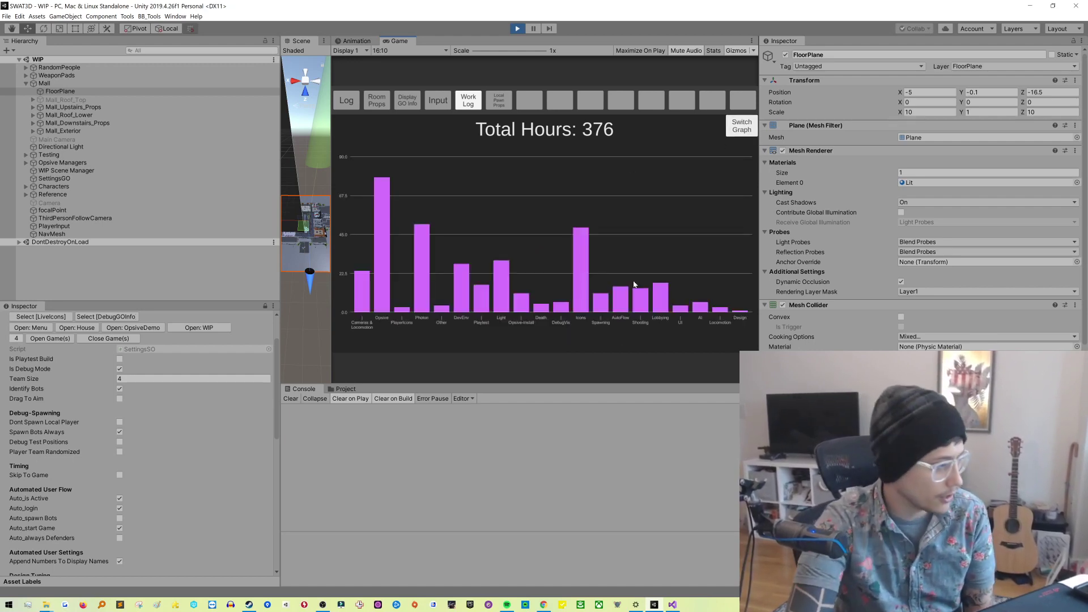
pyautogui.moveTo(358, 305)
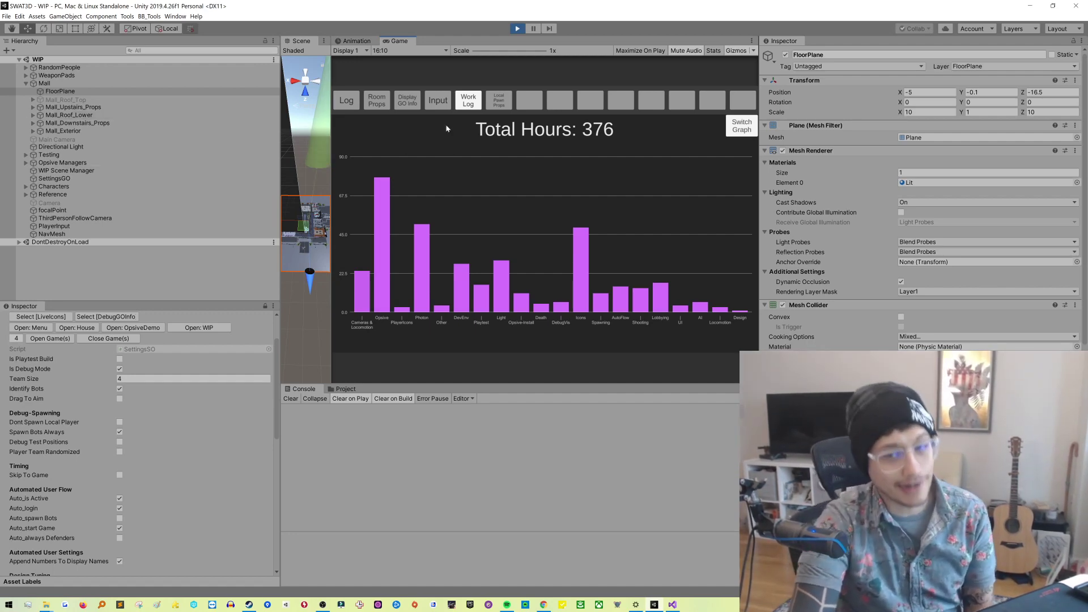
# Step: Open the Asset Store, widen its panel and search for "graph"
pyautogui.click(186, 18)
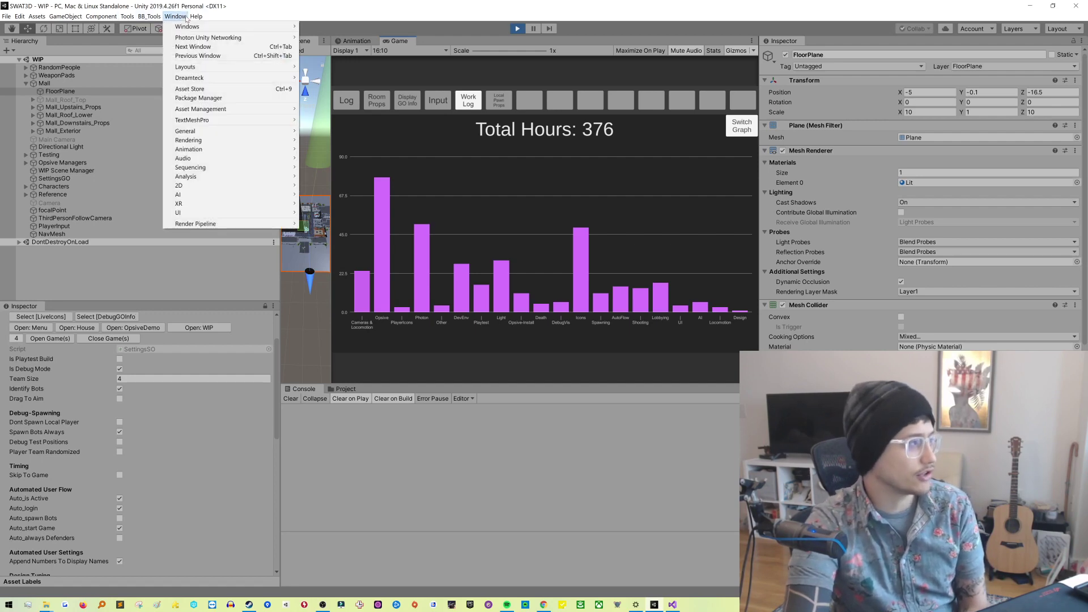
pyautogui.click(222, 89)
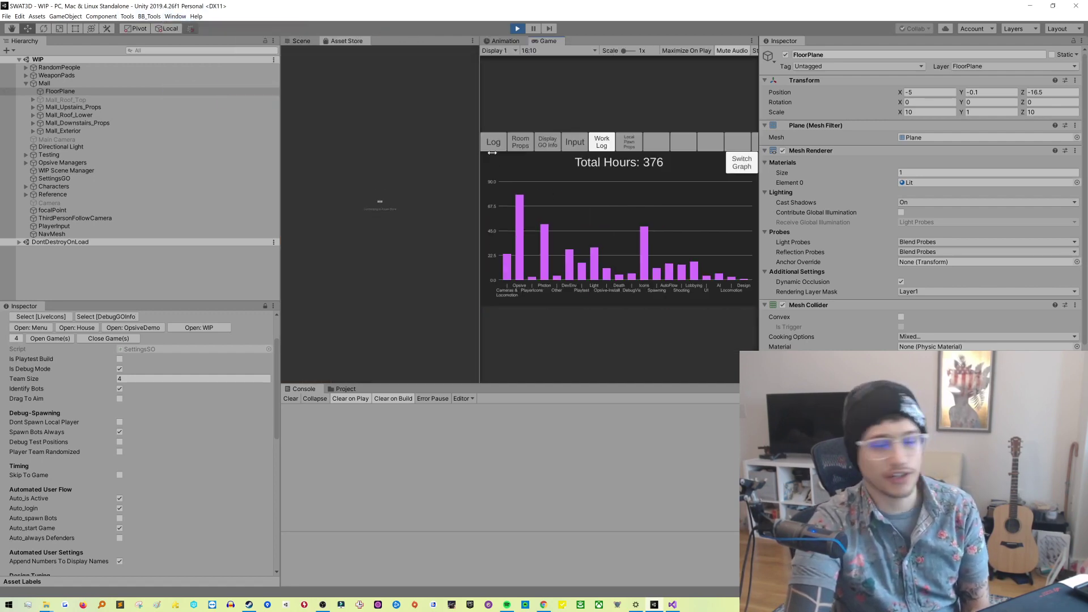
pyautogui.moveTo(480, 147); pyautogui.dragTo(739, 154)
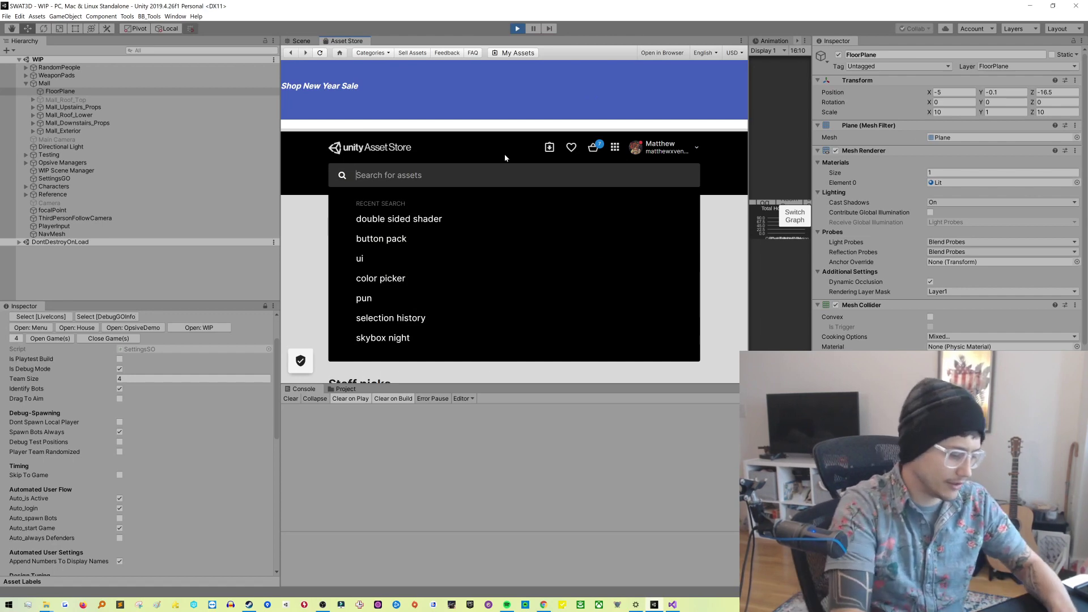
pyautogui.write('graph')
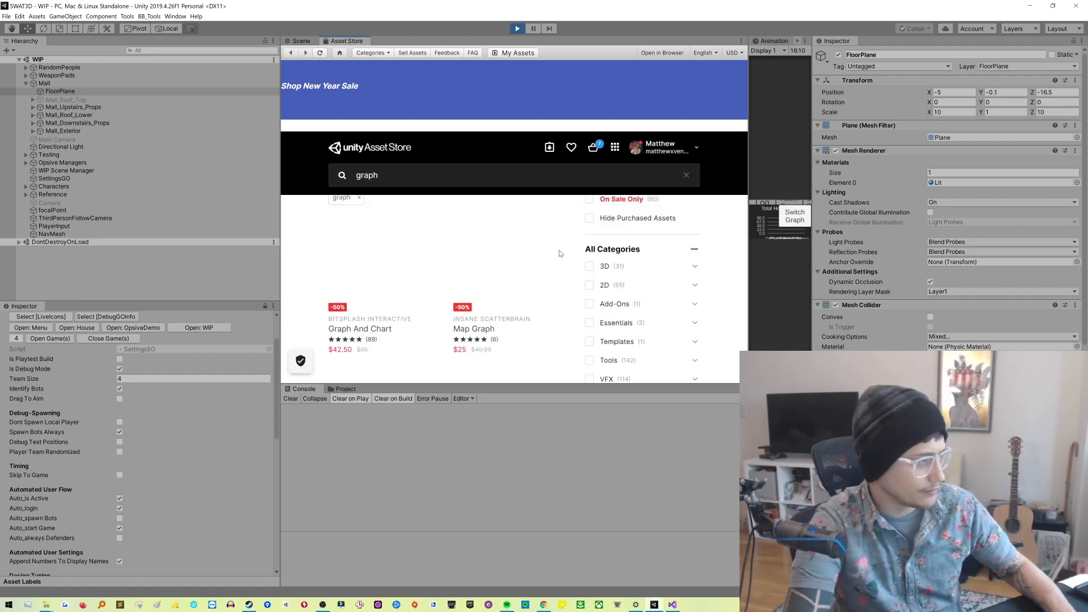
# Step: Look through the "graph" search results in the Asset Store for the charting asset
pyautogui.scroll(-2, 530, 312)
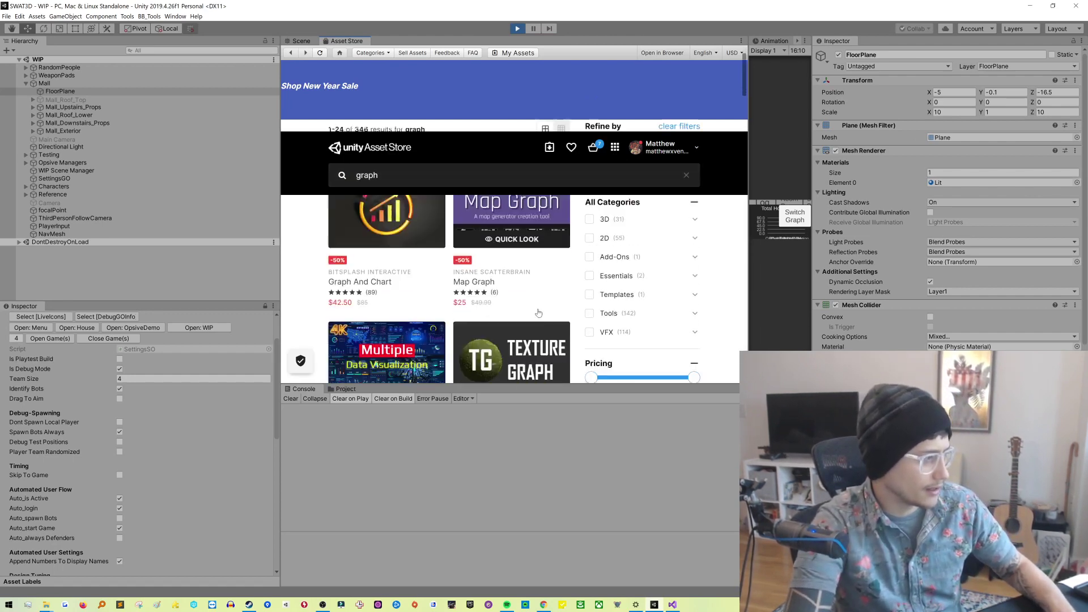
pyautogui.scroll(-5, 533, 301)
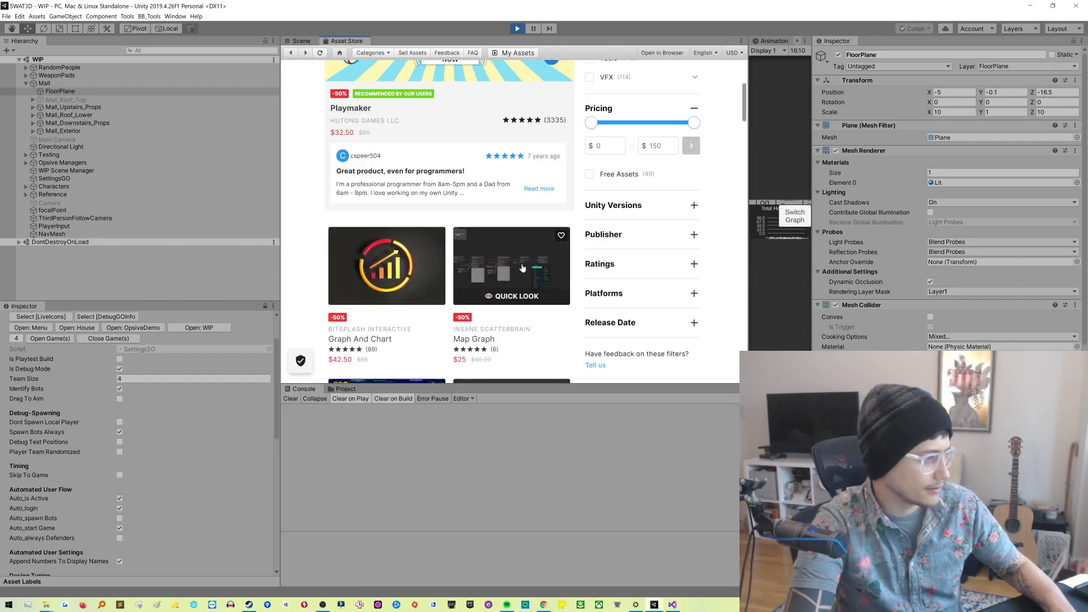
pyautogui.scroll(-2, 529, 254)
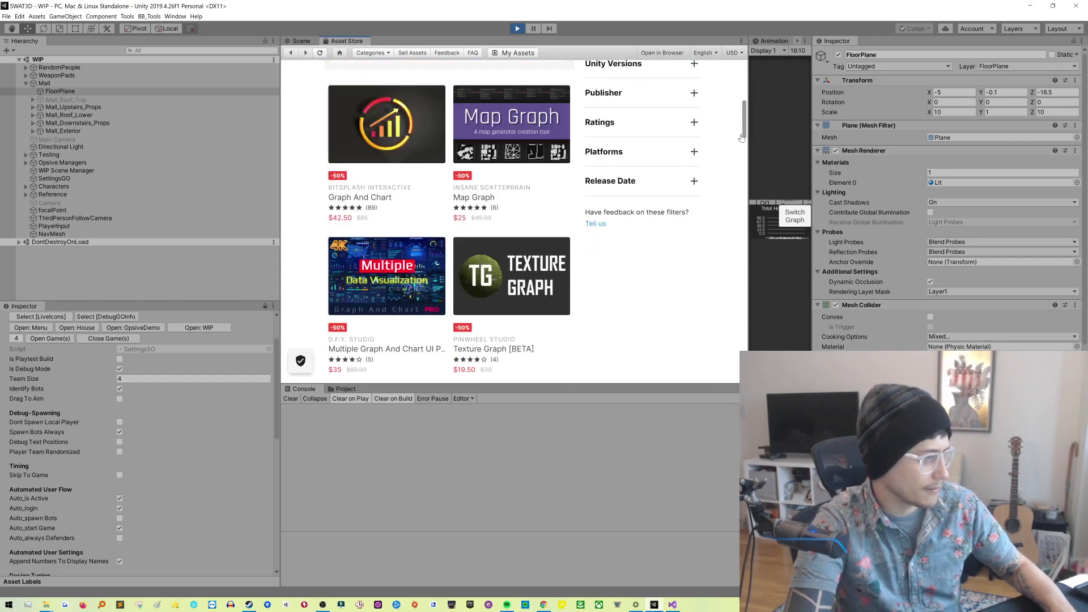
pyautogui.scroll(-3, 740, 177)
pyautogui.moveTo(740, 175); pyautogui.dragTo(765, 85)
# Step: Open the Asset Store account's order history and look through the past orders
pyautogui.click(593, 148)
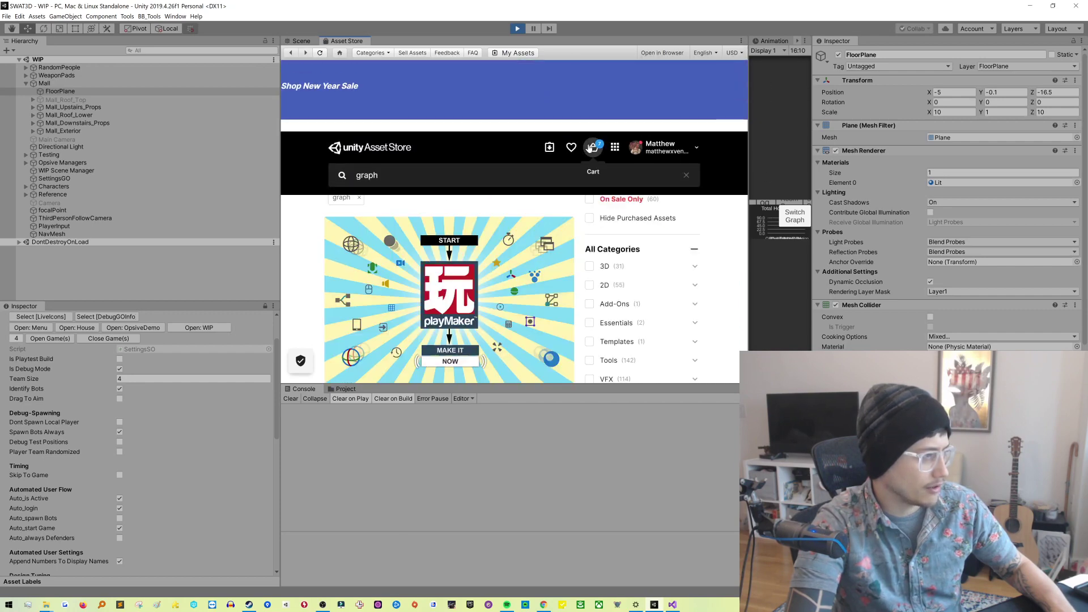
pyautogui.click(694, 148)
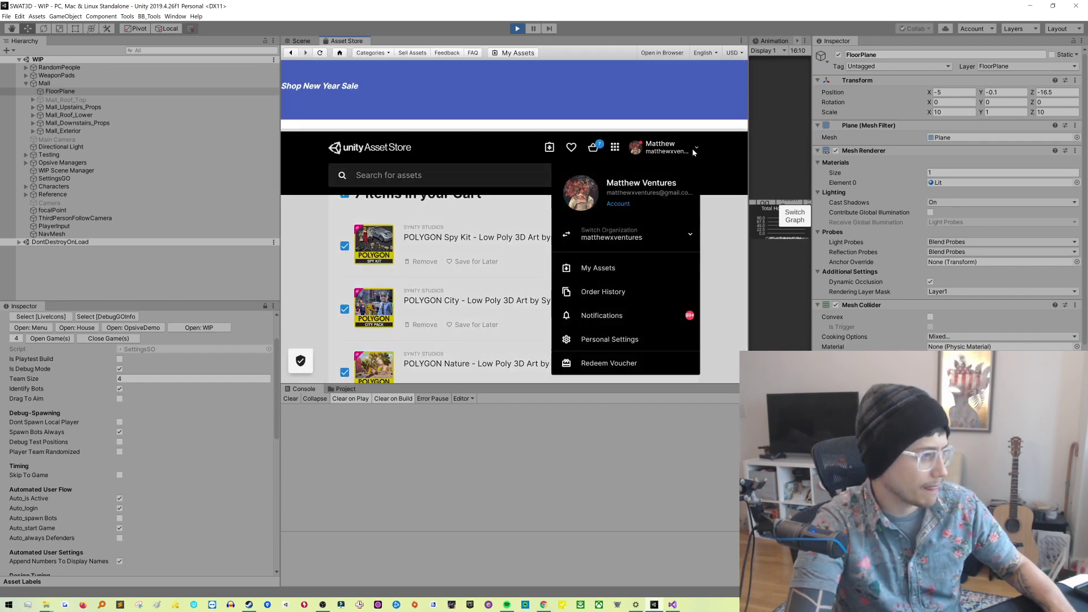
pyautogui.click(612, 293)
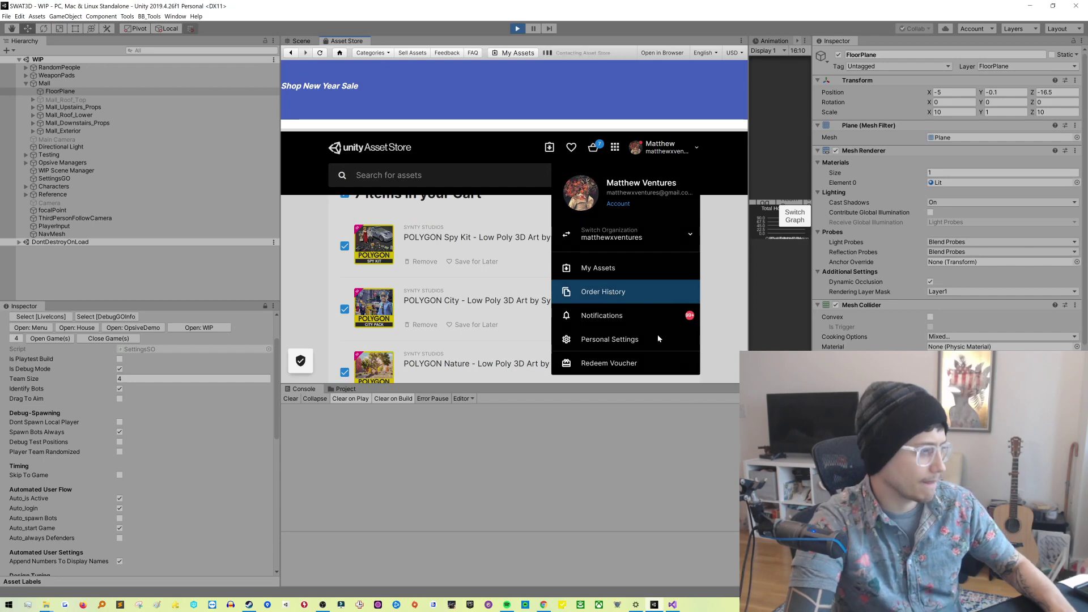
pyautogui.scroll(-1, 660, 304)
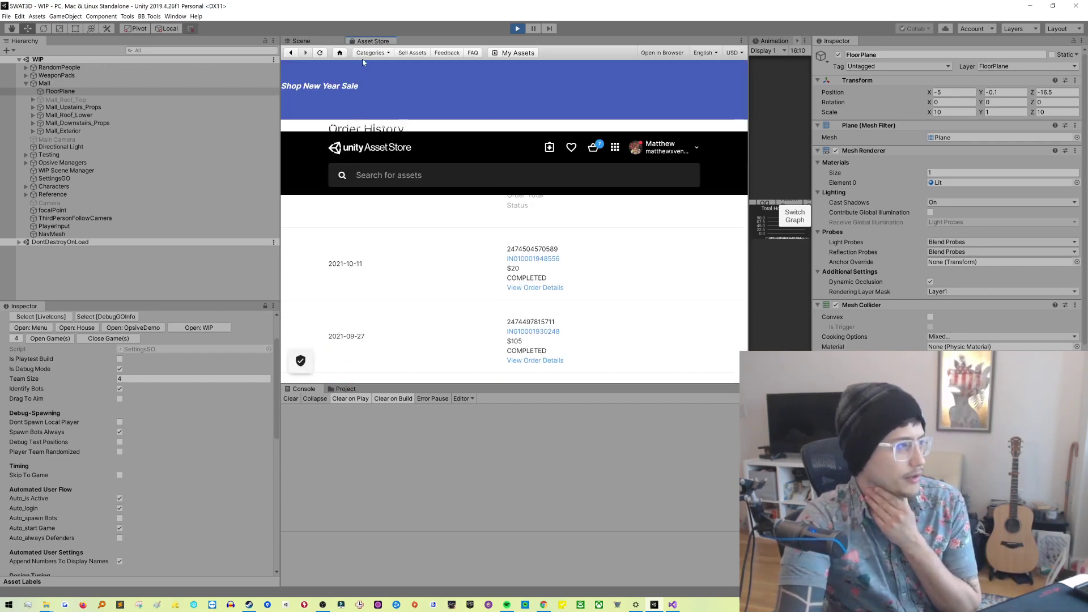
# Step: Detach the Asset Store into an enlarged floating window and view the details of the 2021-10-11 order
pyautogui.moveTo(373, 41); pyautogui.dragTo(450, 187)
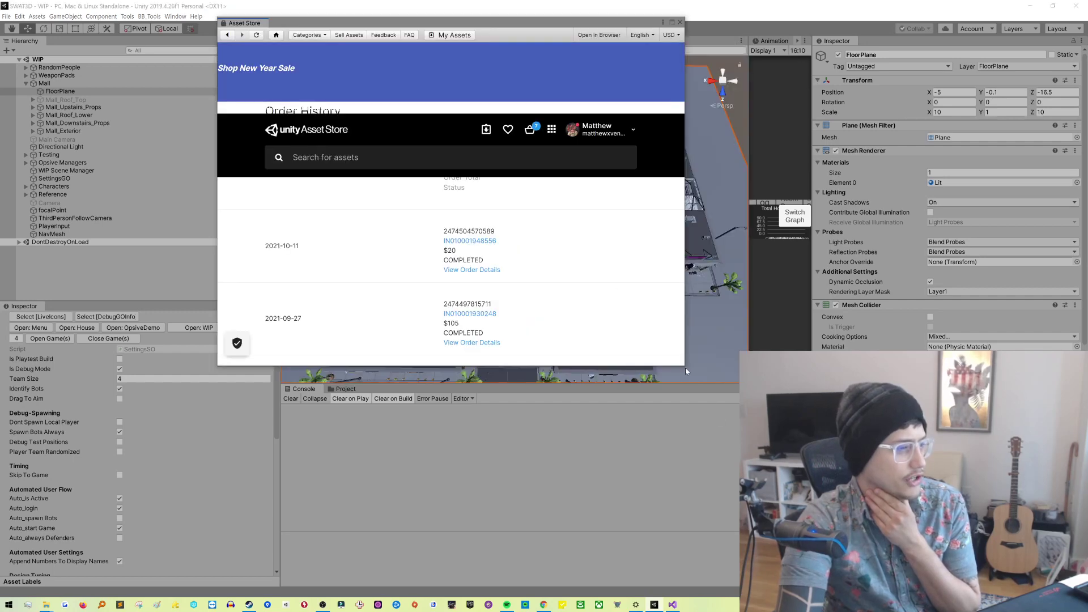
pyautogui.moveTo(684, 361); pyautogui.dragTo(965, 569)
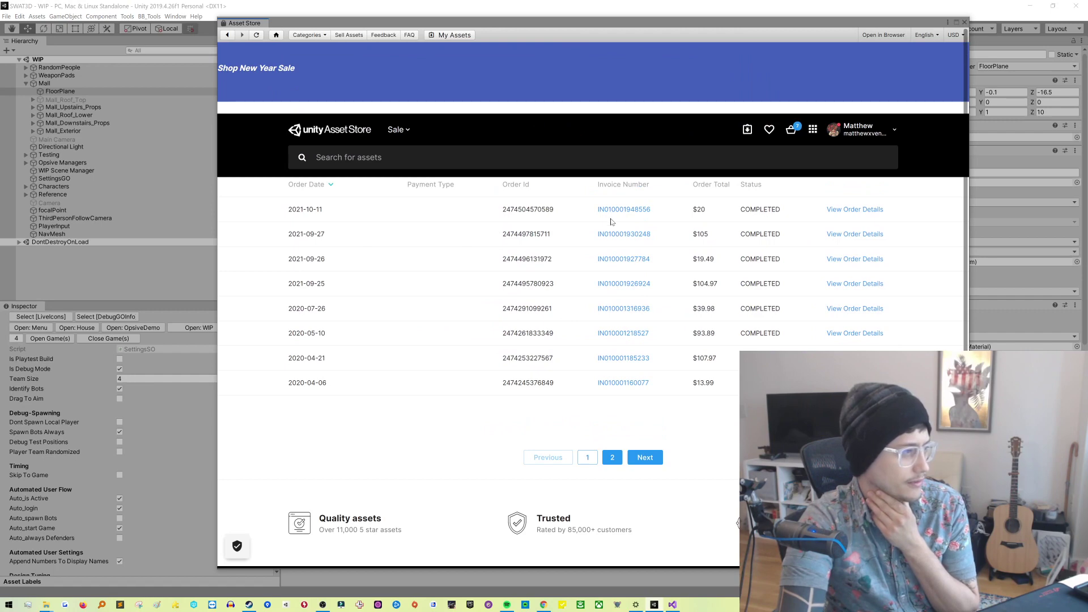
pyautogui.click(871, 210)
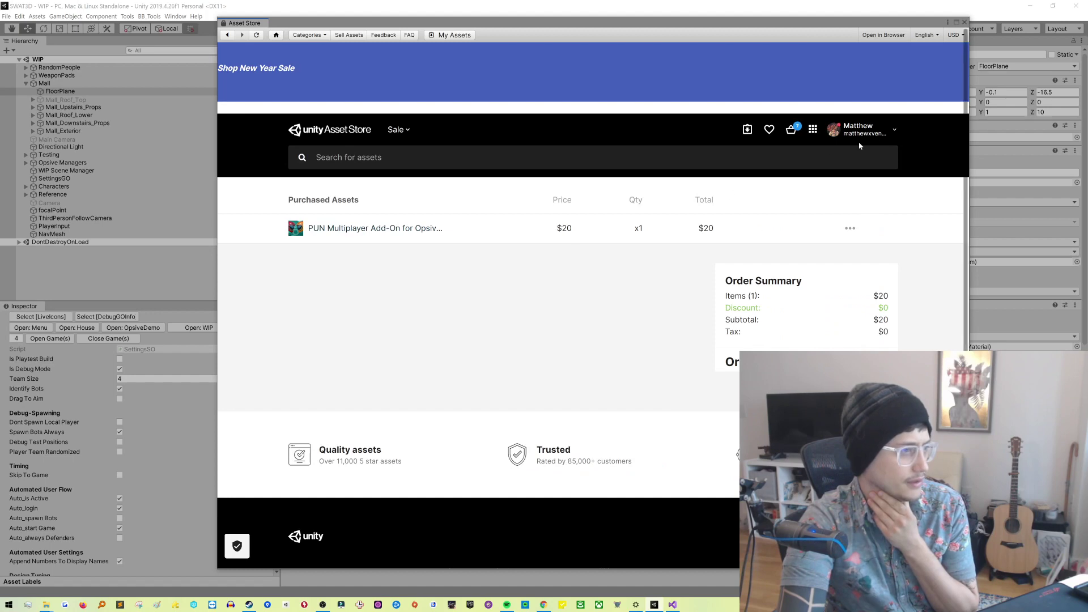
# Step: View the Awesome Charts and Graphs details among the purchased assets, and close the Asset Store window
pyautogui.click(885, 132)
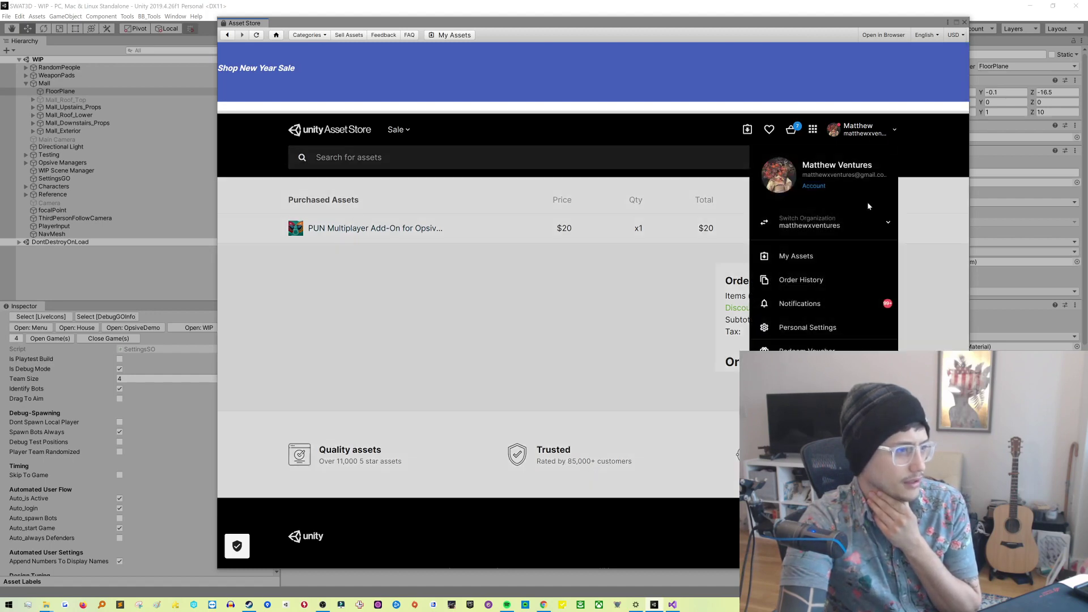
pyautogui.click(824, 257)
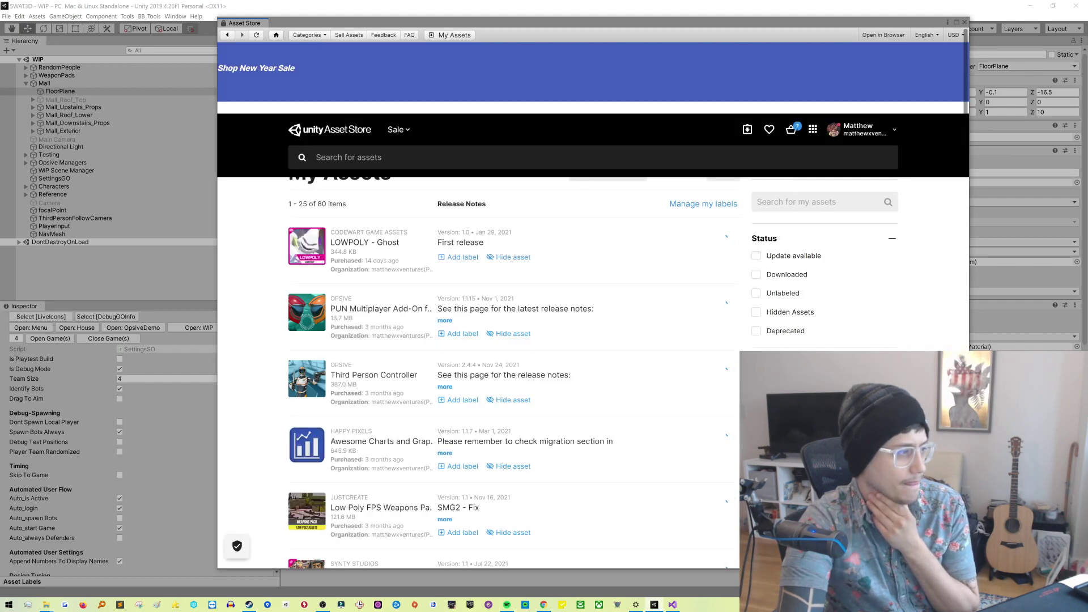
pyautogui.scroll(-1, 340, 411)
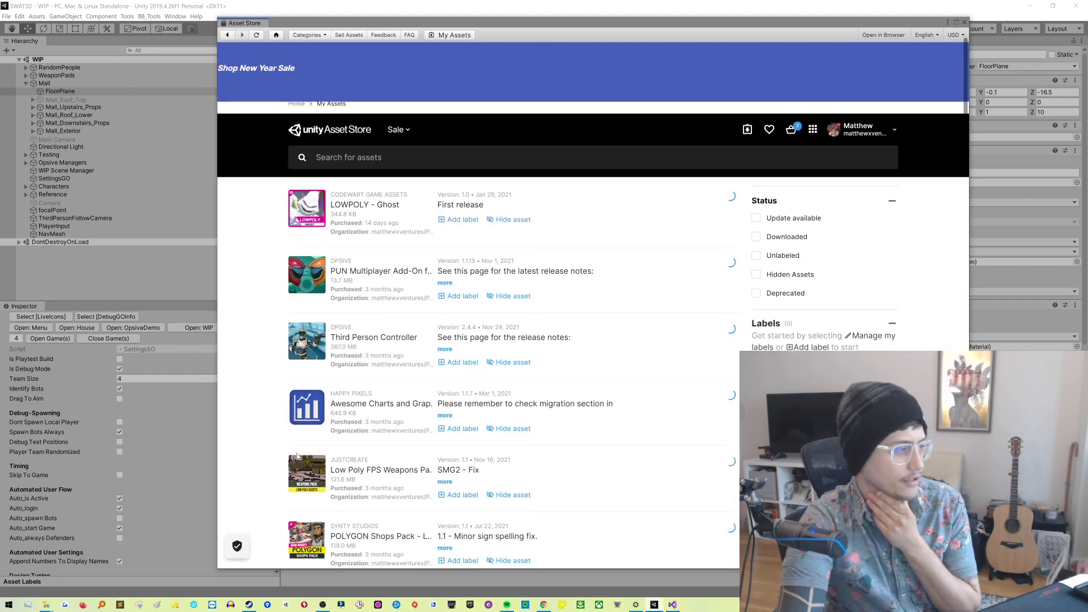
pyautogui.click(342, 412)
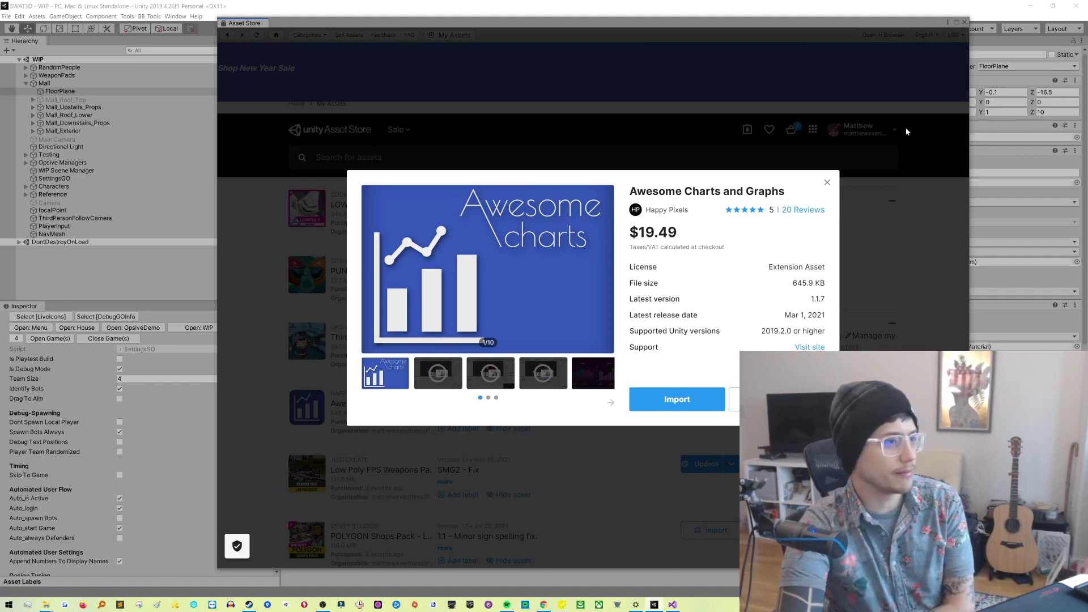
pyautogui.click(827, 182)
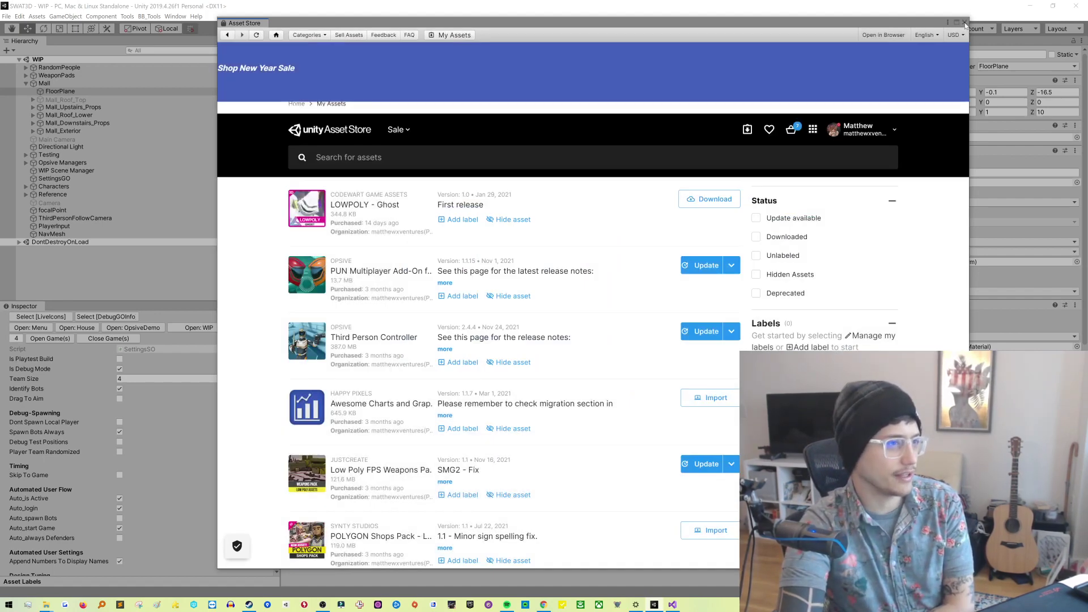
pyautogui.click(965, 23)
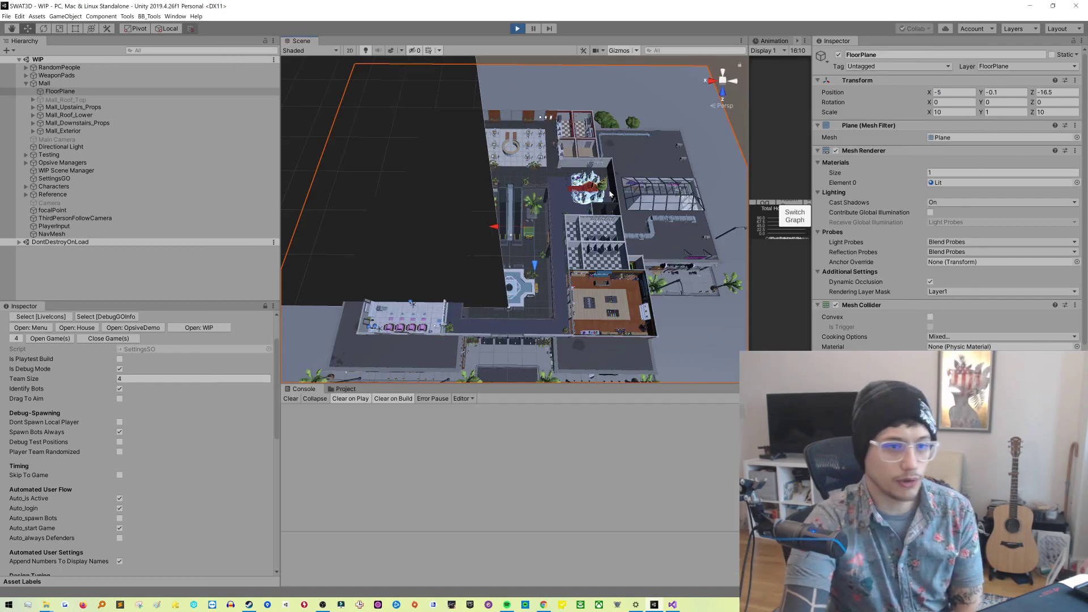
# Step: Widen the Game view to show the Work Log bar chart in full, and stop play mode
pyautogui.moveTo(674, 228); pyautogui.dragTo(692, 107, button='right')
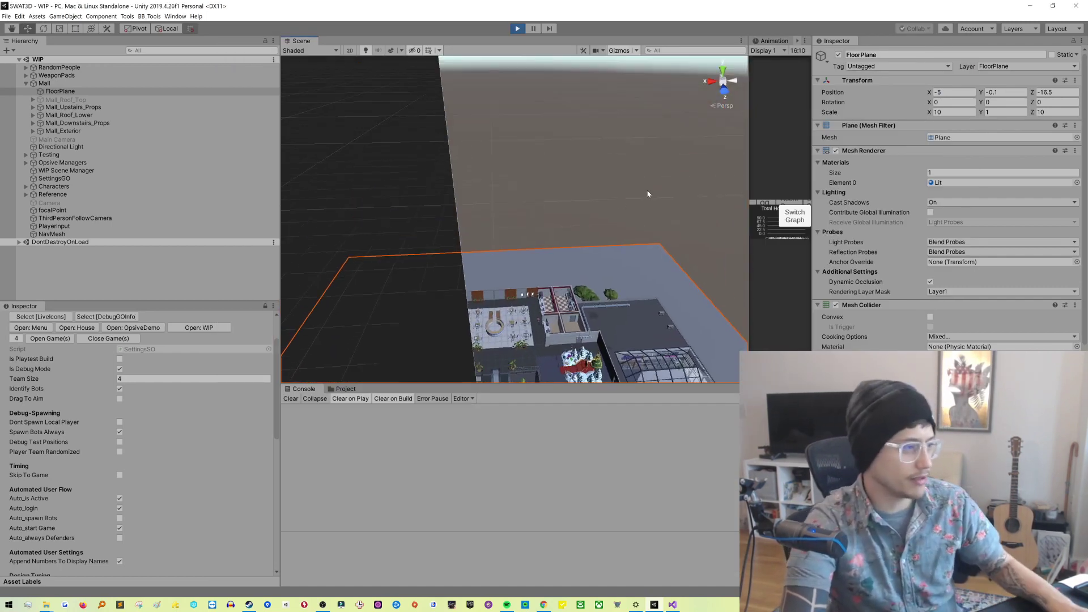
pyautogui.moveTo(648, 194); pyautogui.dragTo(754, 177, button='right')
pyautogui.moveTo(749, 166); pyautogui.dragTo(359, 202)
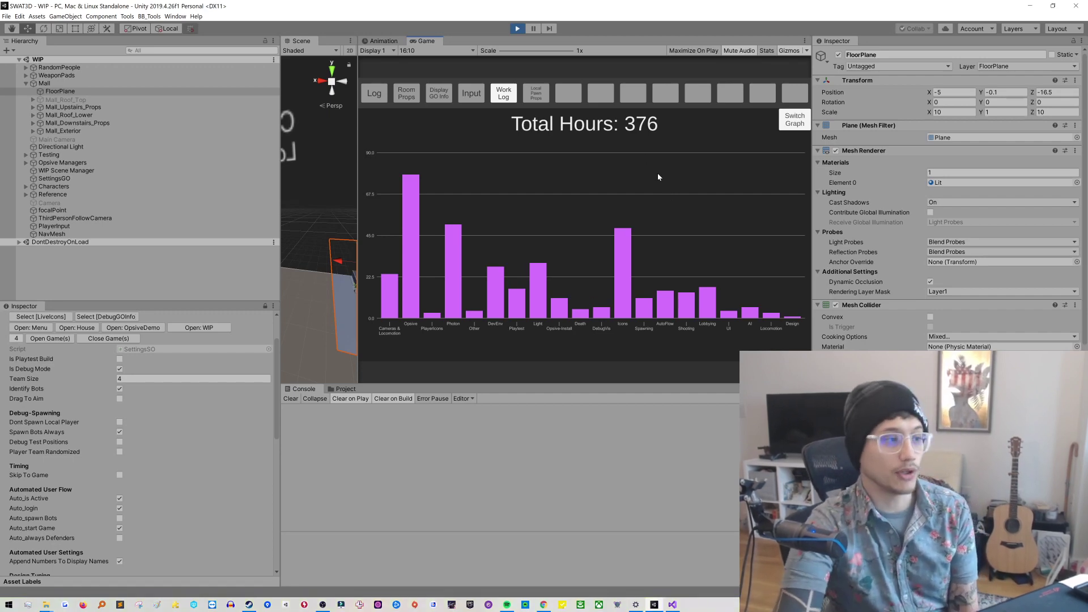
pyautogui.click(517, 28)
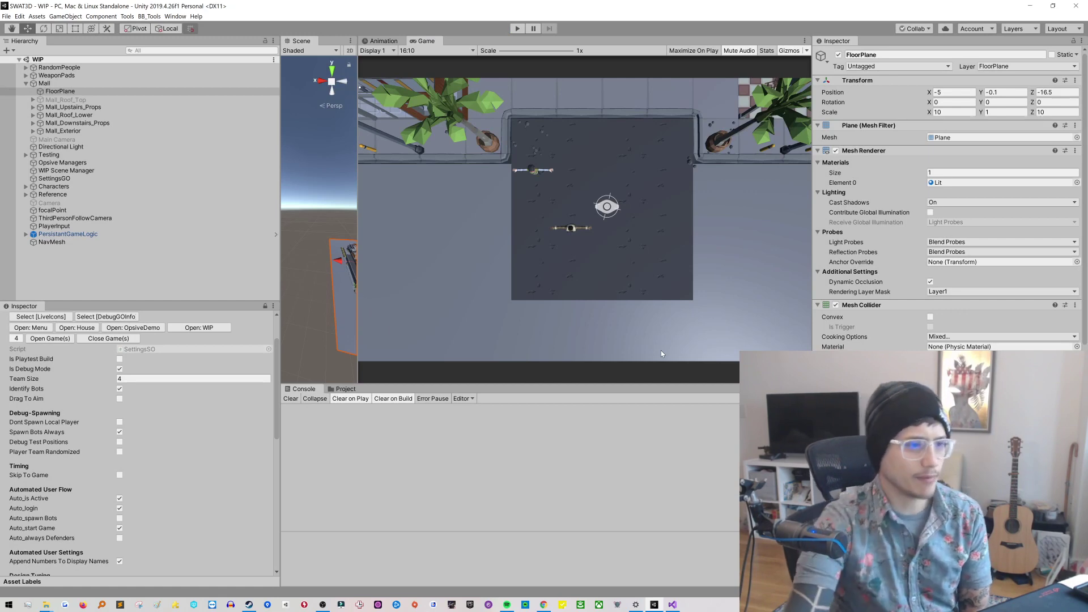
# Step: Switch to Visual Studio and examine the UpdateLastJournalEndTimeWithNow method in _BBEditor.cs
pyautogui.click(672, 605)
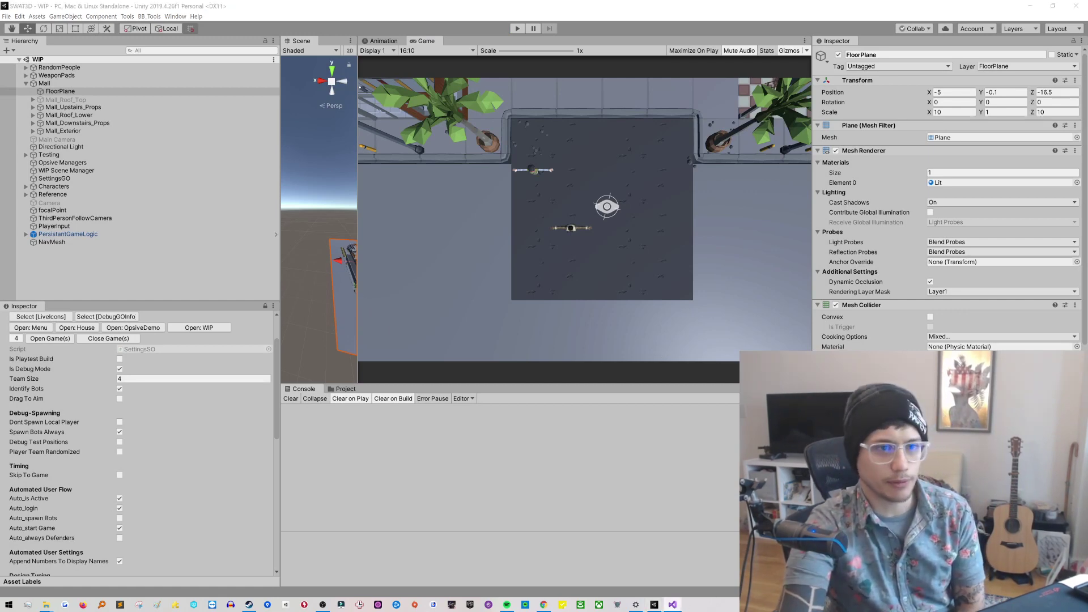
pyautogui.hotkey('alt', 'Tab')
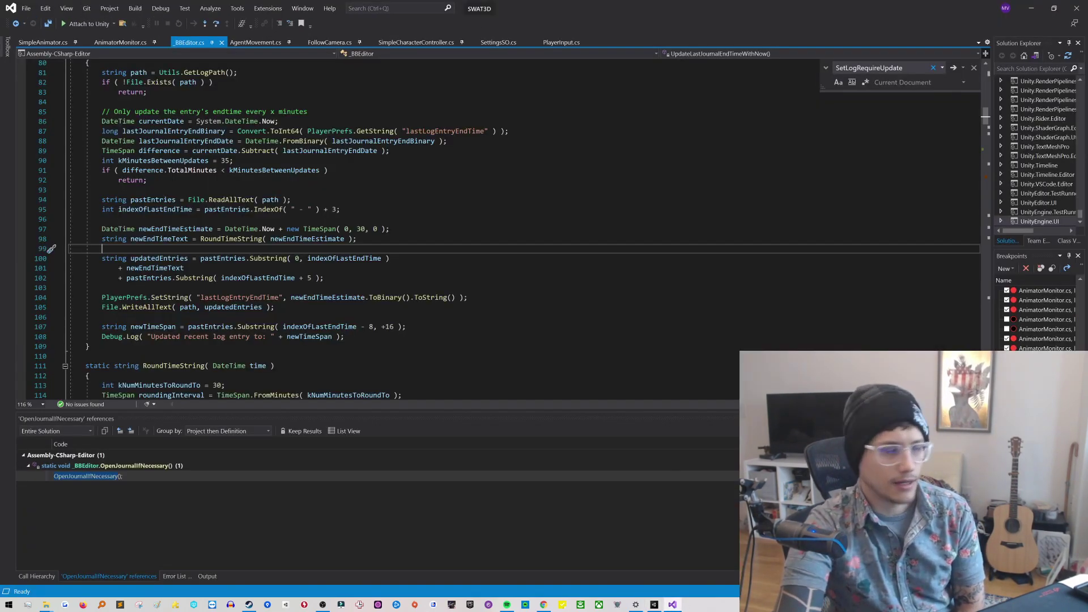
pyautogui.scroll(3, 374, 229)
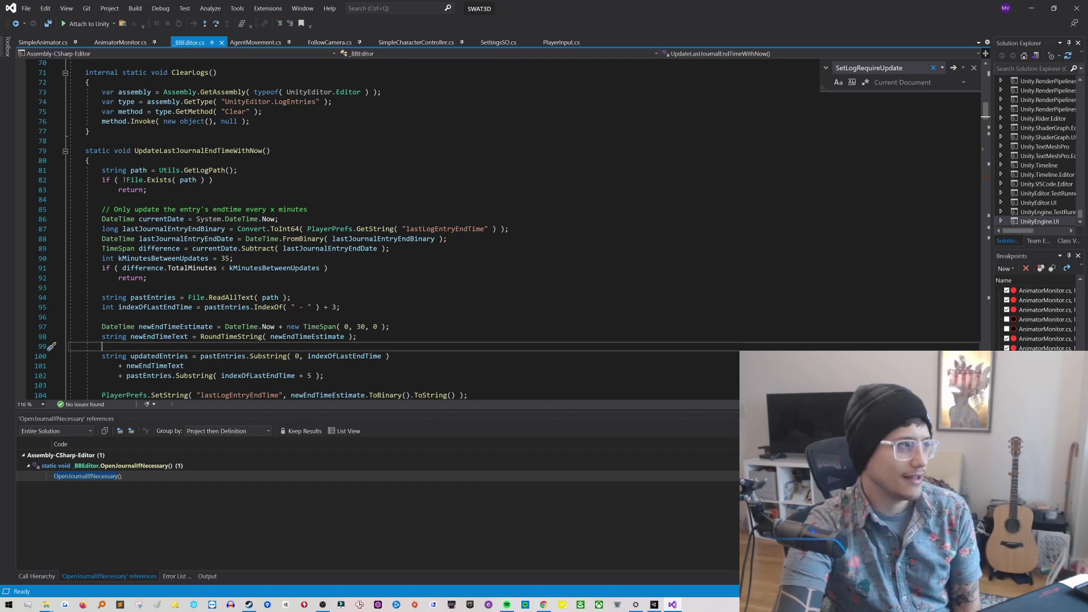
# Step: Switch to Unity, open the existing Log.txt without a new entry using the custom log tools, and minimize it
pyautogui.hotkey('alt', 'Tab')
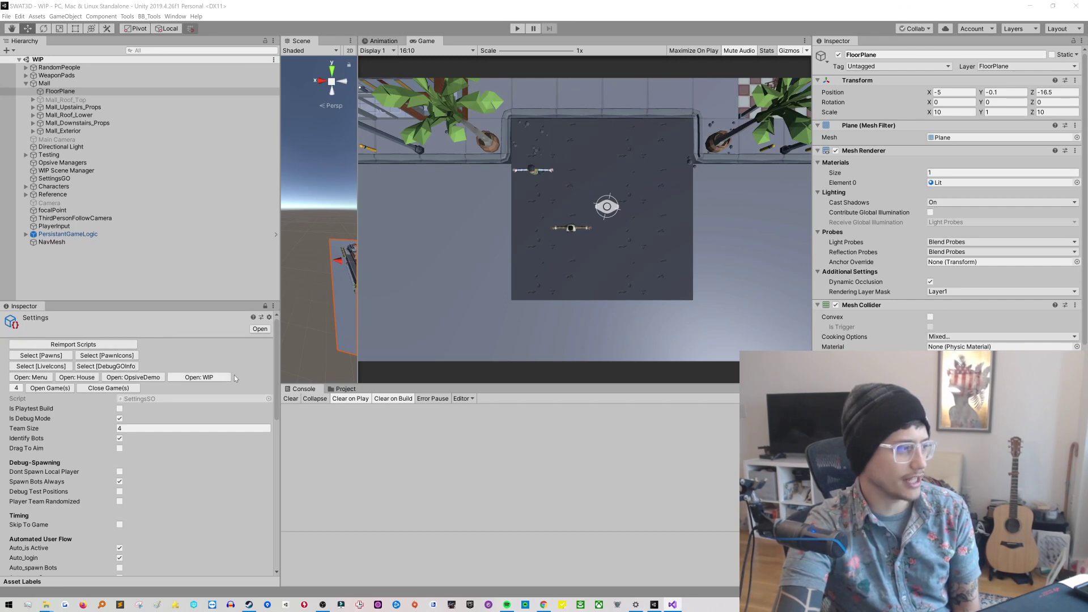
pyautogui.click(157, 18)
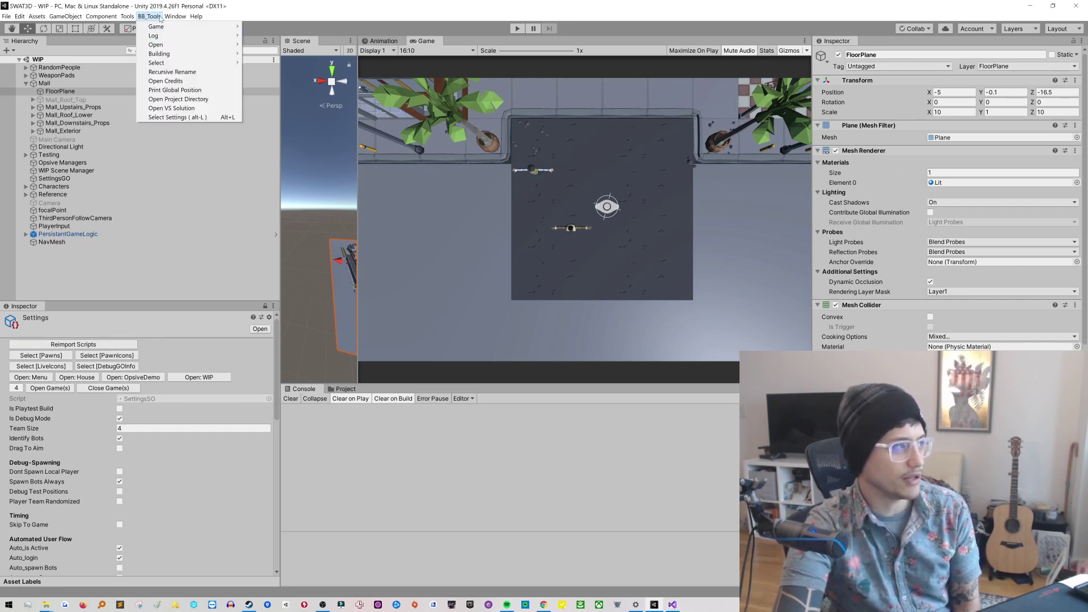
pyautogui.moveTo(176, 36)
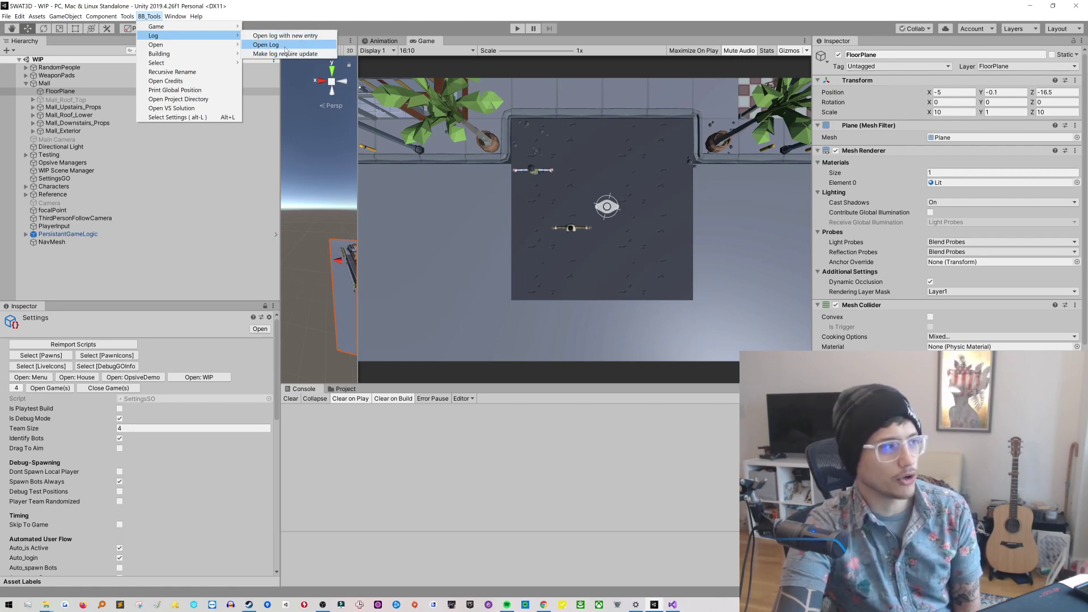
pyautogui.click(266, 44)
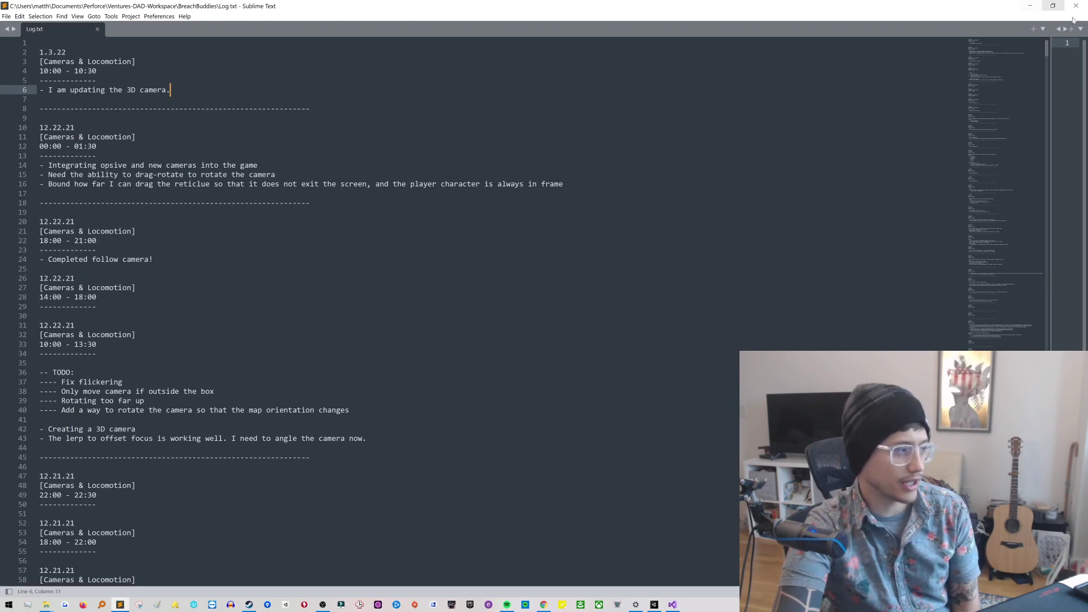
pyautogui.click(1030, 6)
# Step: In Visual Studio, find all references to UpdateLastJournalEndTimeWithNow and go to its call inside OnPlayModeChanged
pyautogui.moveTo(0, 108); pyautogui.dragTo(565, 0)
pyautogui.scroll(1, 385, 232)
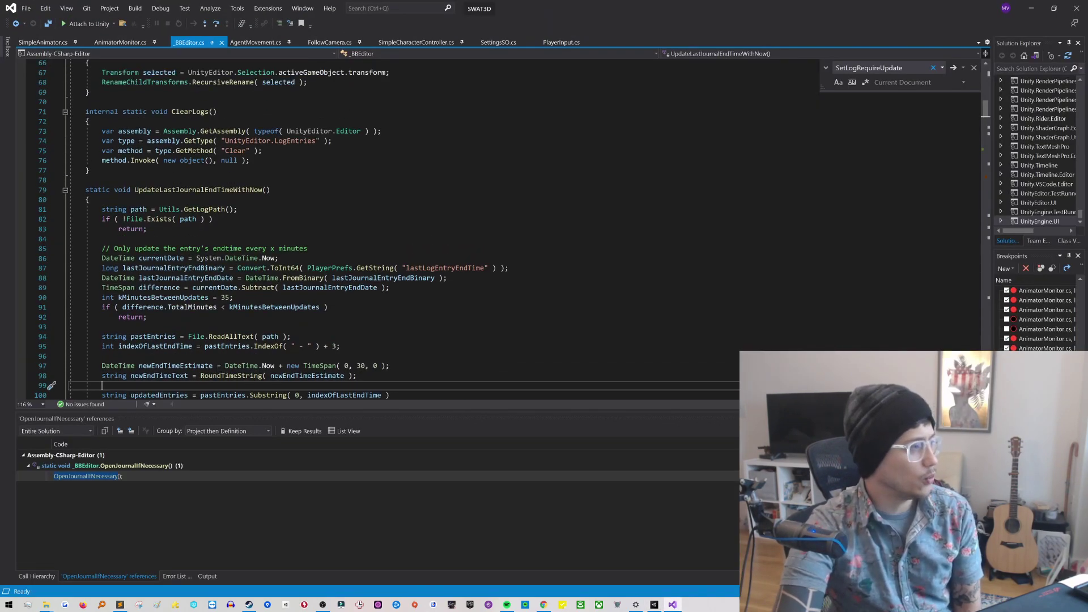
pyautogui.click(214, 170)
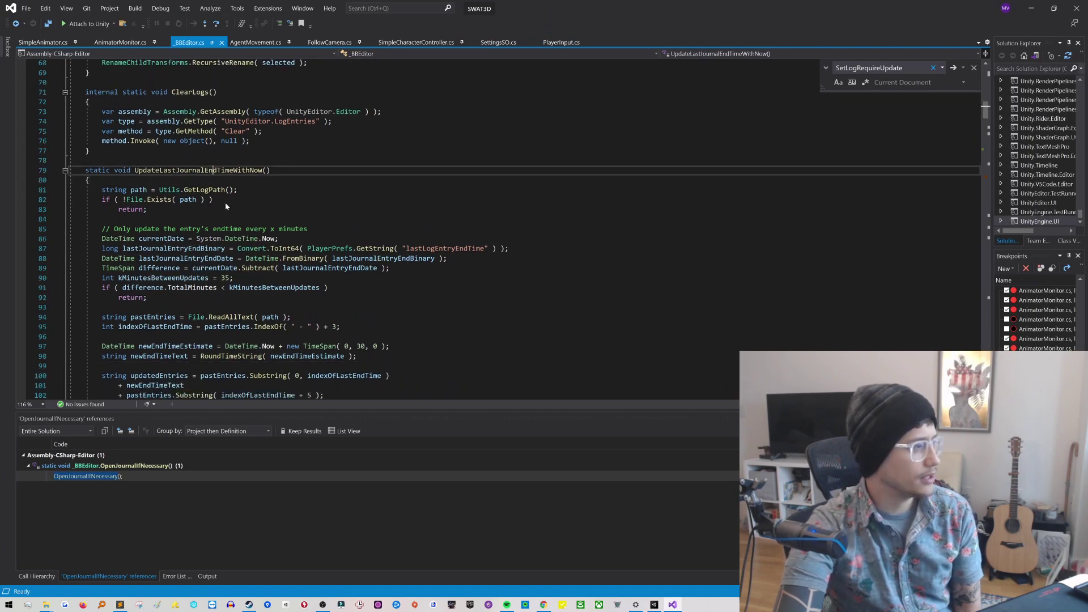
pyautogui.rightClick(214, 172)
pyautogui.click(265, 261)
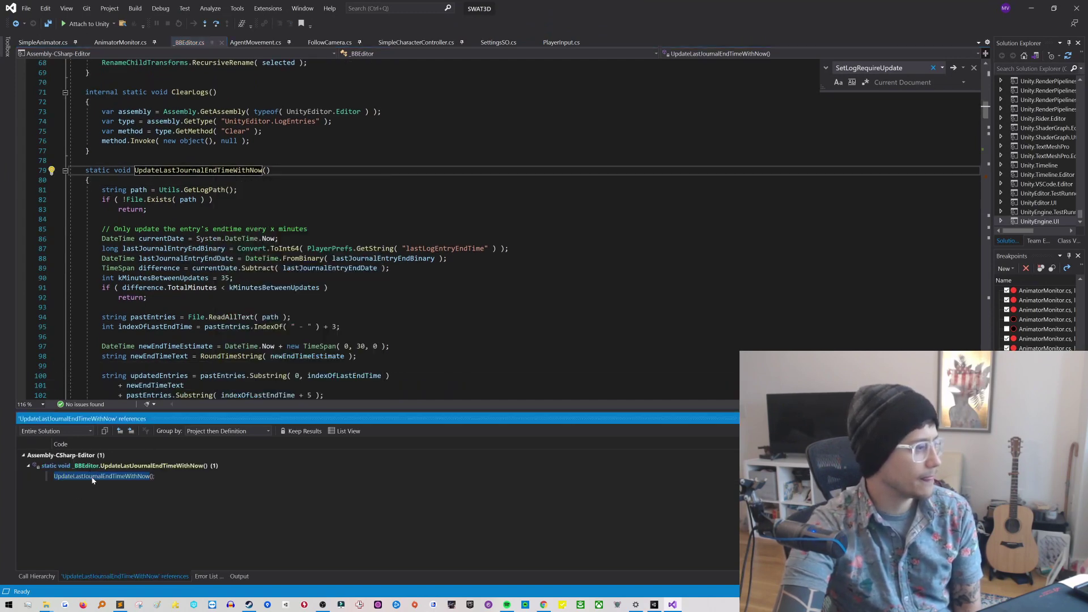
pyautogui.doubleClick(94, 477)
pyautogui.press('Up')
pyautogui.press('Up')
pyautogui.press('Up')
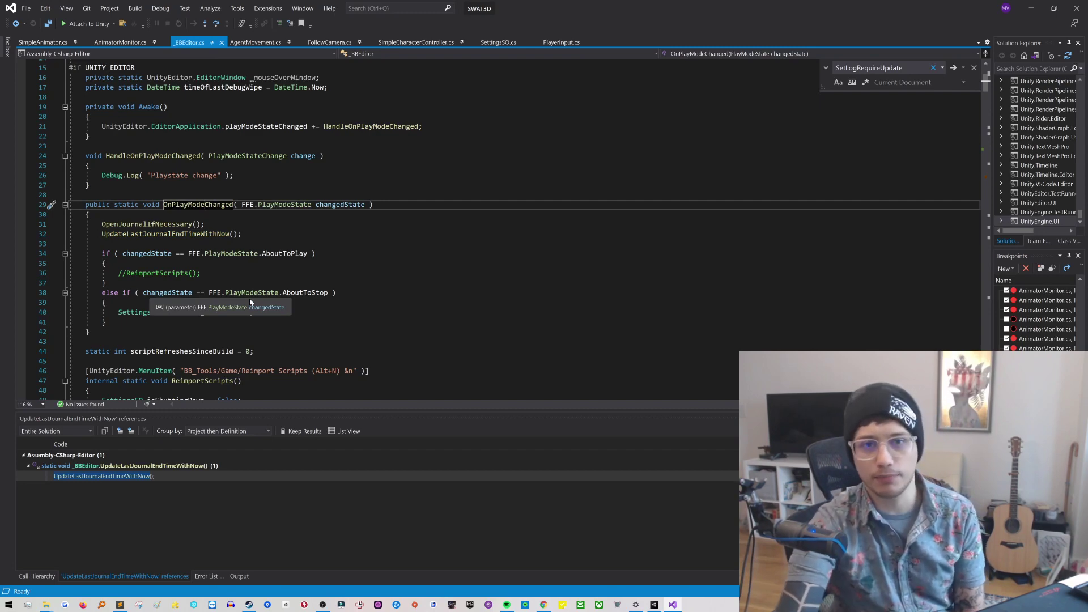
# Step: Find all references to OnPlayModeChanged, view its call in the play mode detection script, and return to its definition in _BBEditor.cs
pyautogui.moveTo(106, 322); pyautogui.dragTo(52, 224)
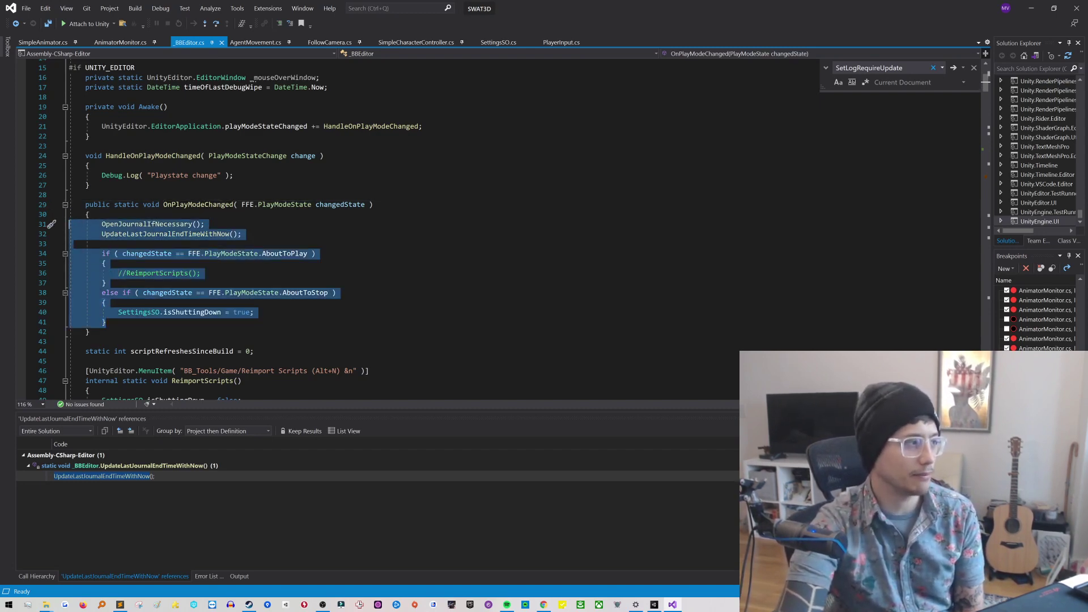
pyautogui.click(230, 205)
pyautogui.rightClick(232, 205)
pyautogui.click(340, 284)
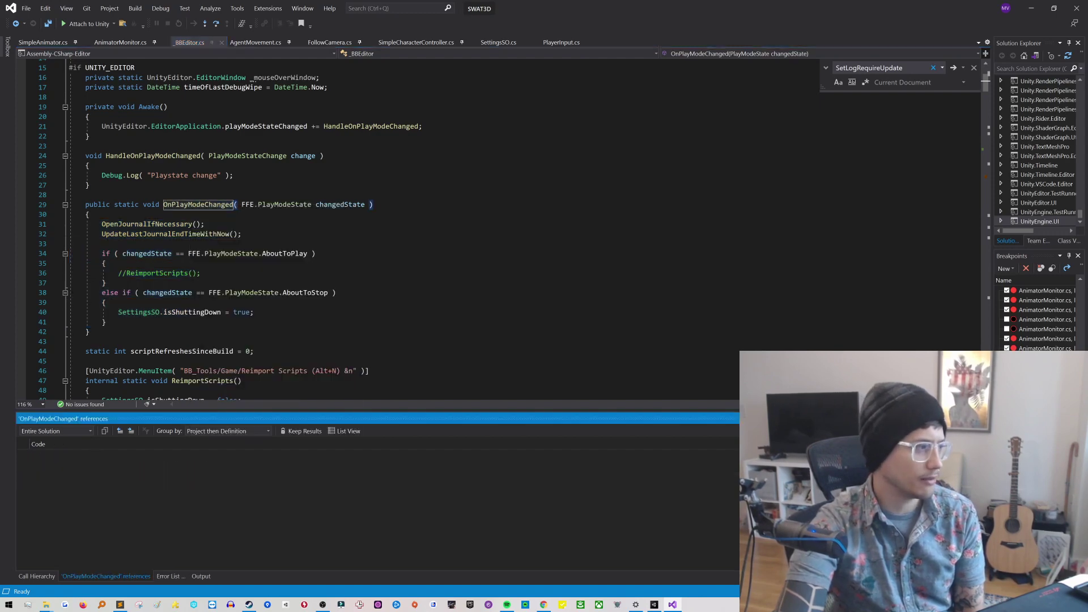
pyautogui.doubleClick(157, 476)
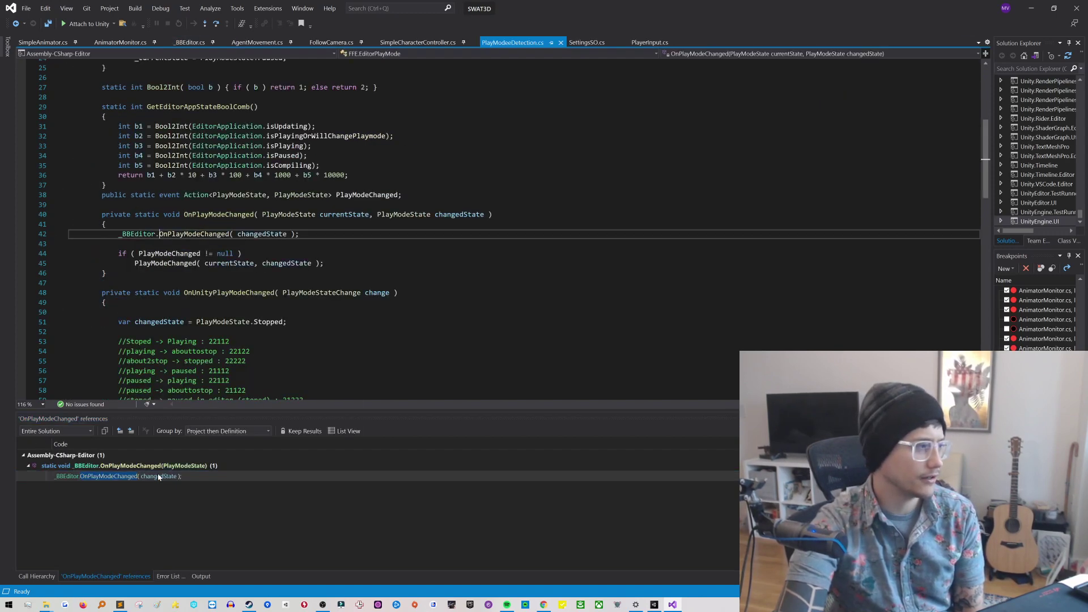
pyautogui.press('F12')
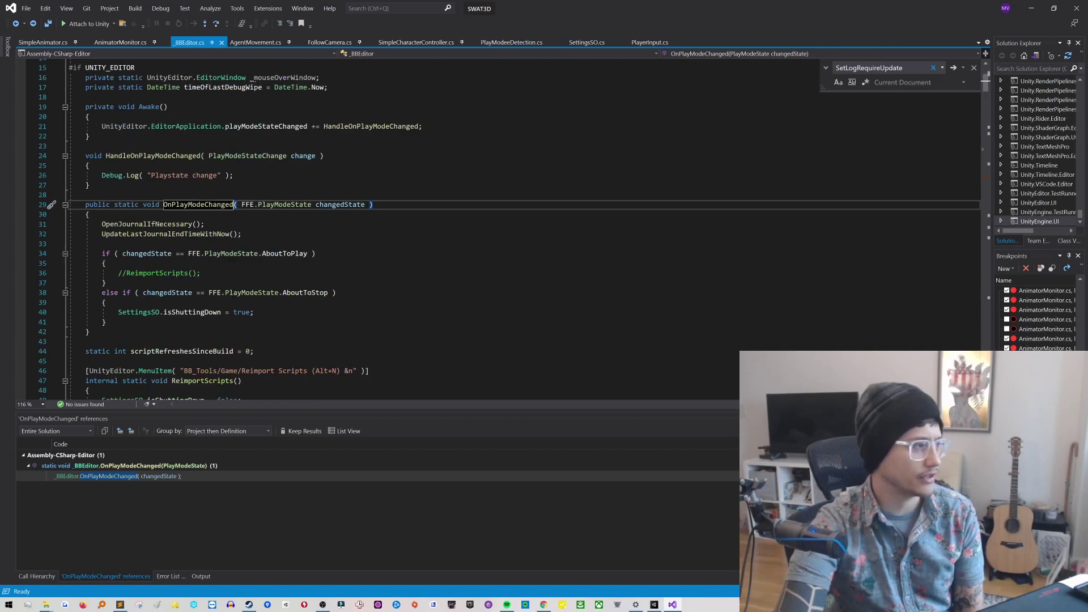
pyautogui.doubleClick(204, 206)
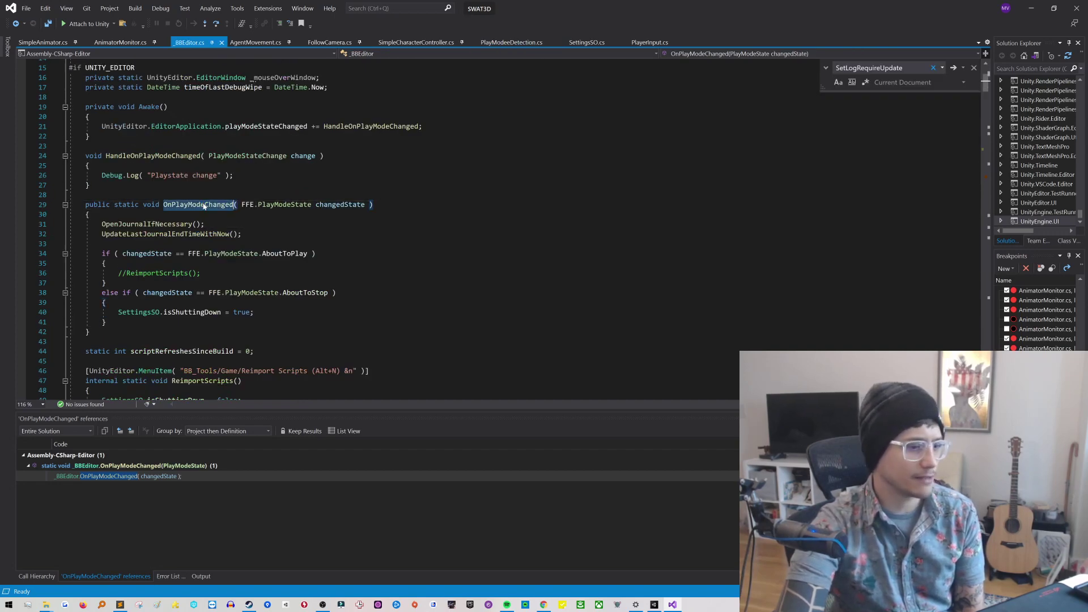
# Step: Go to the definition of OpenJournalIfNecessary from OnPlayModeChanged and locate its IsJournalOpeningNecessary condition
pyautogui.press('Right')
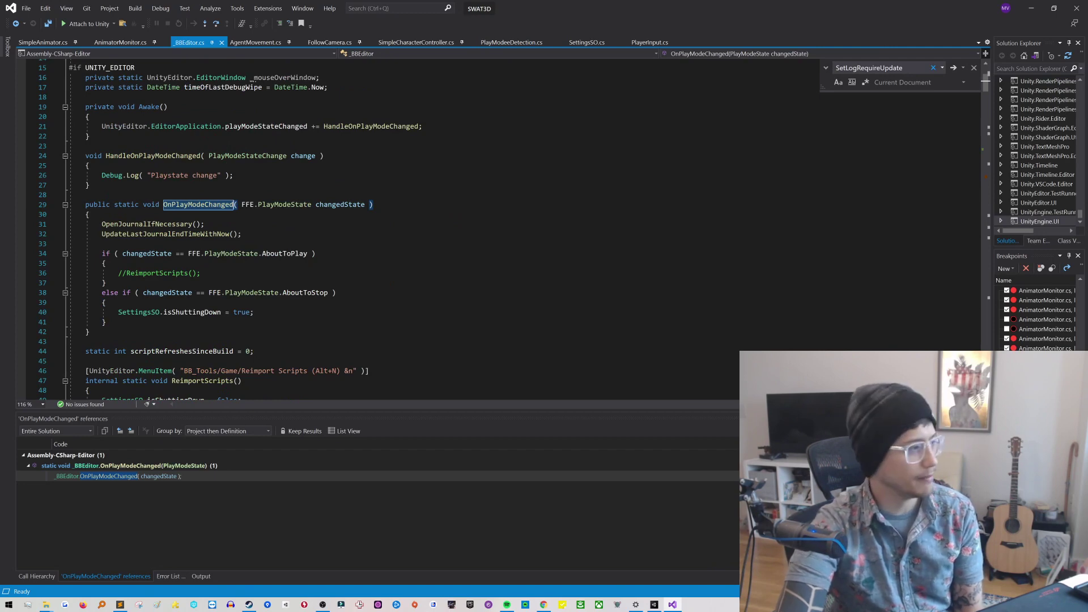
pyautogui.click(176, 224)
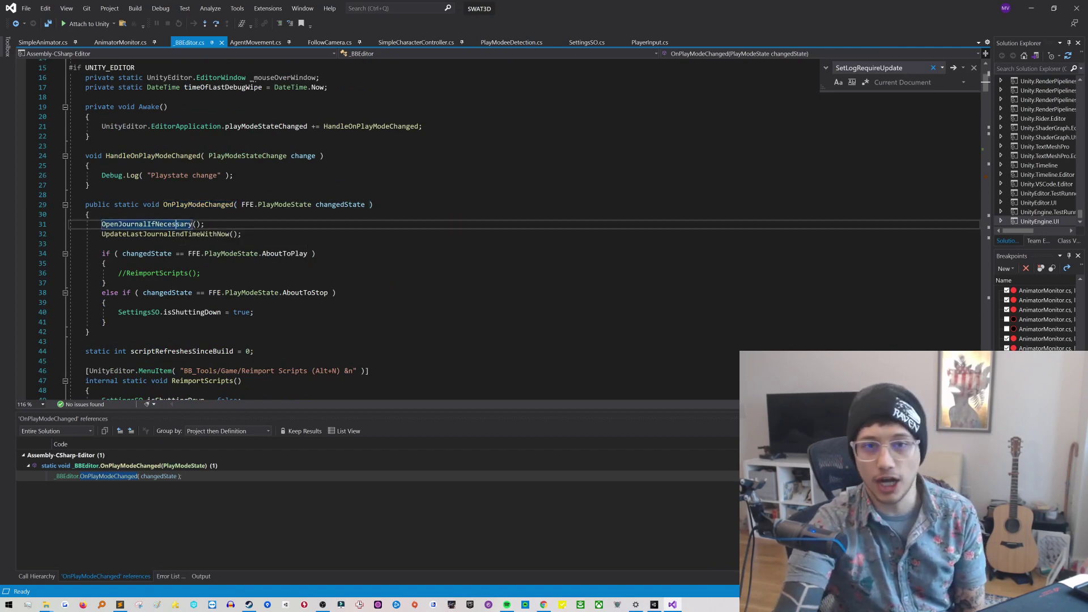
pyautogui.press('F12')
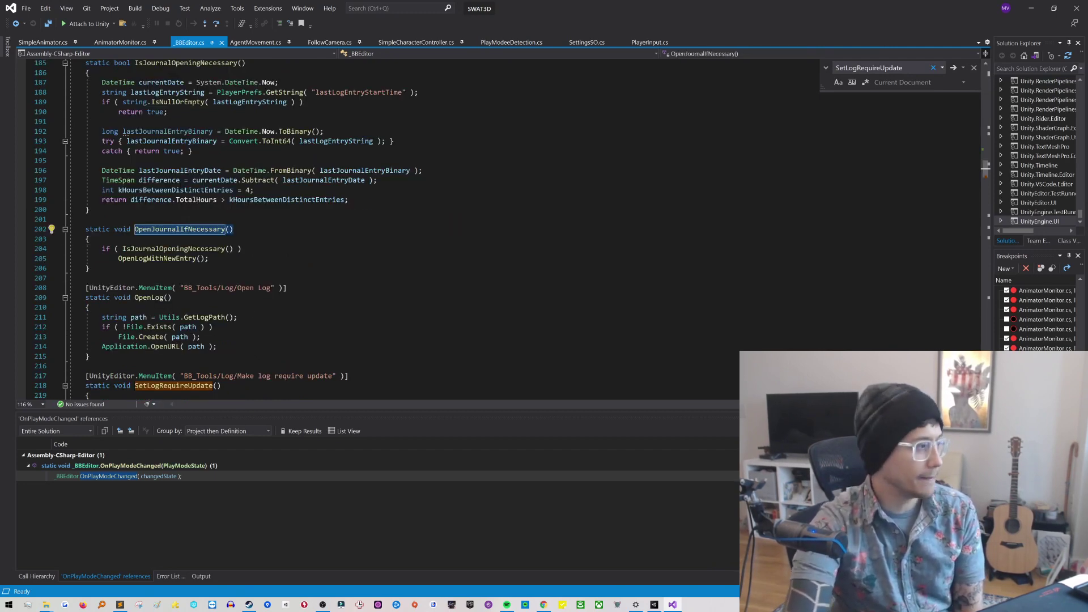
pyautogui.click(156, 249)
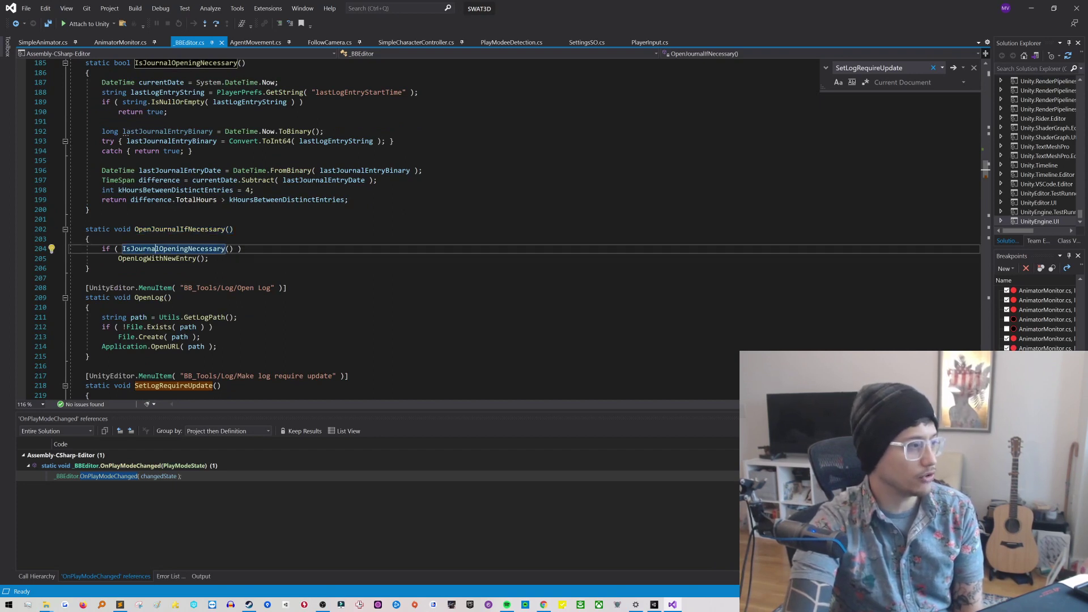
# Step: Examine IsJournalOpeningNecessary, including the lastLogEntryStartTime preference and the kHoursBetweenDistinctEntries threshold used in its return comparison
pyautogui.scroll(2, 511, 226)
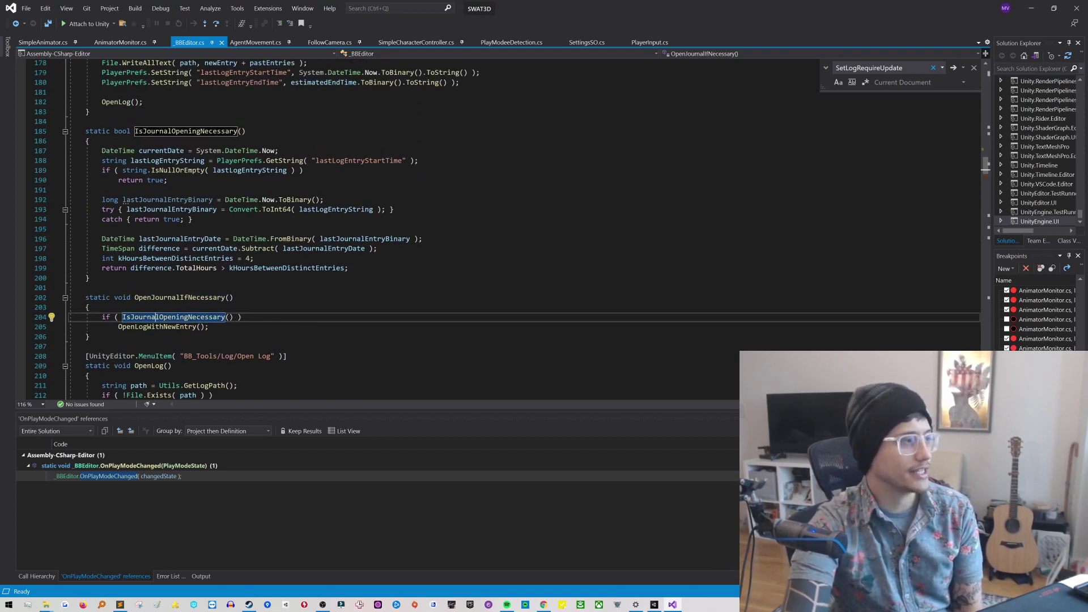
pyautogui.click(365, 161)
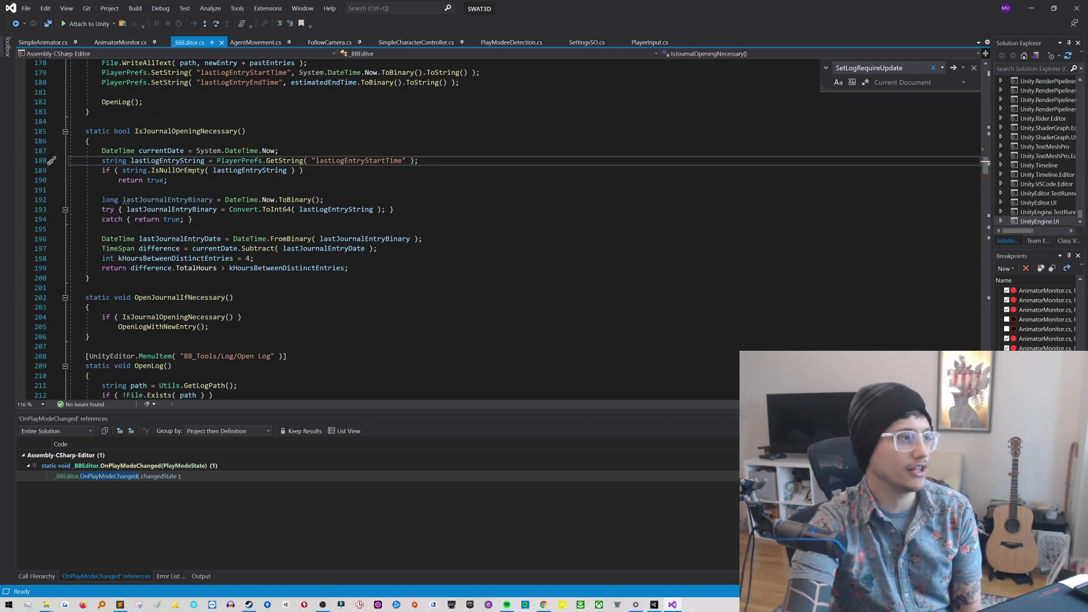
pyautogui.doubleClick(364, 161)
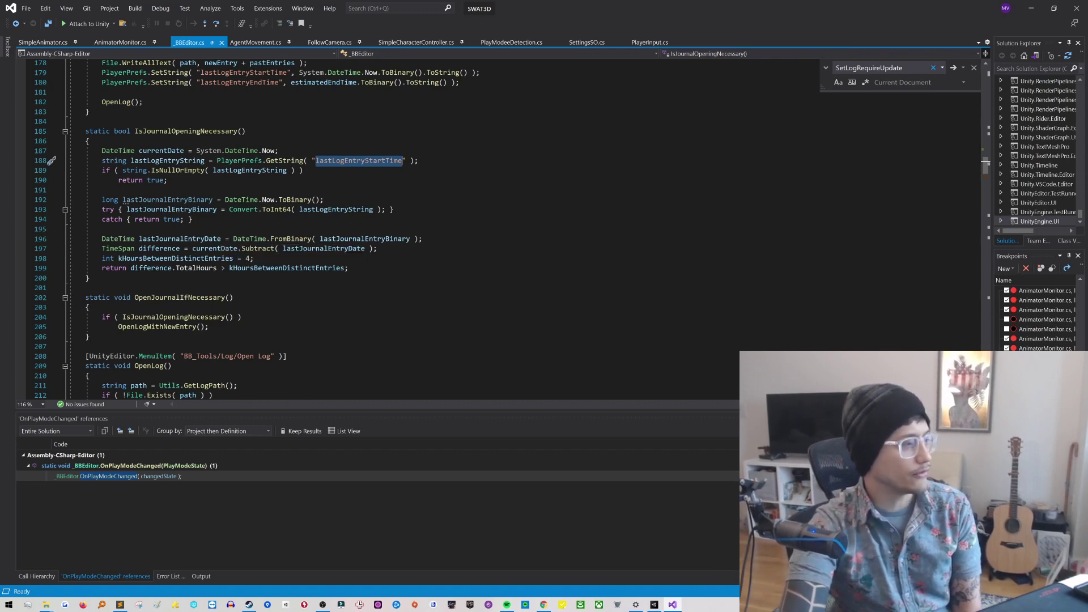
pyautogui.moveTo(256, 258); pyautogui.dragTo(114, 258)
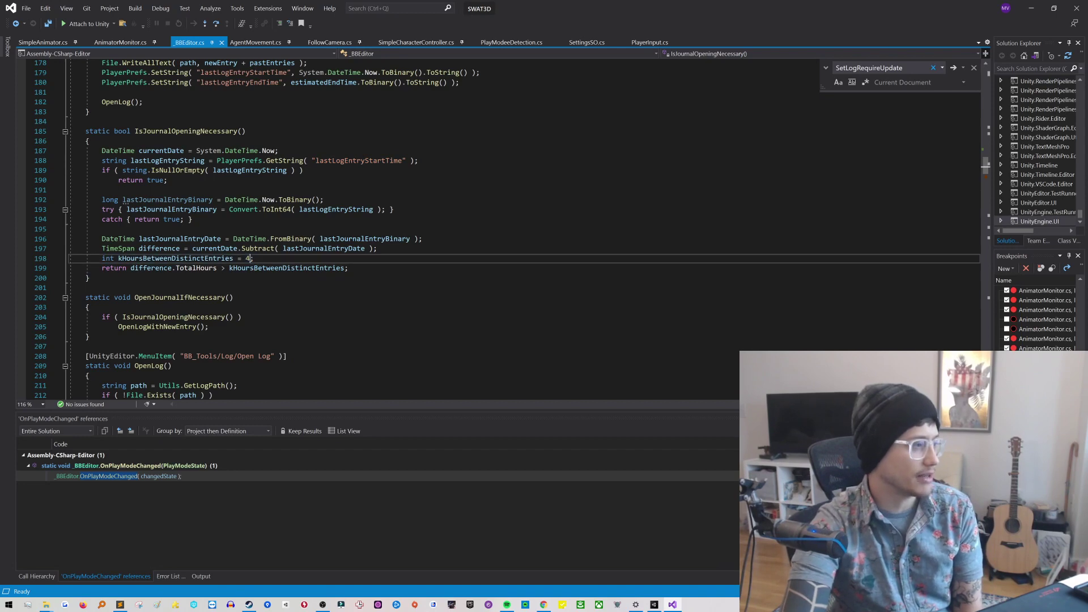
pyautogui.click(247, 258)
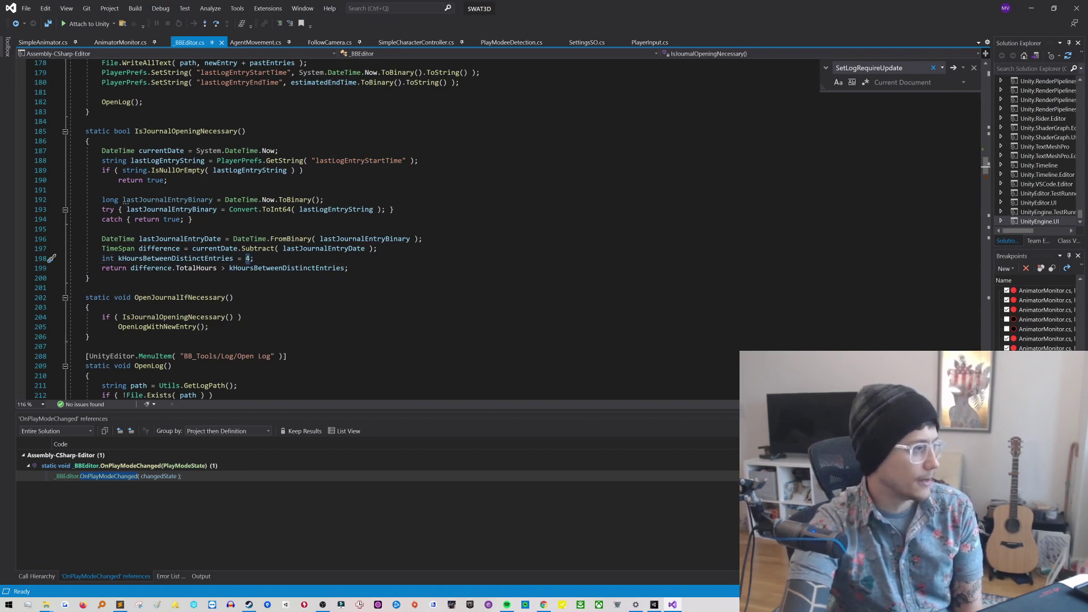
pyautogui.click(274, 268)
pyautogui.scroll(-2, 510, 229)
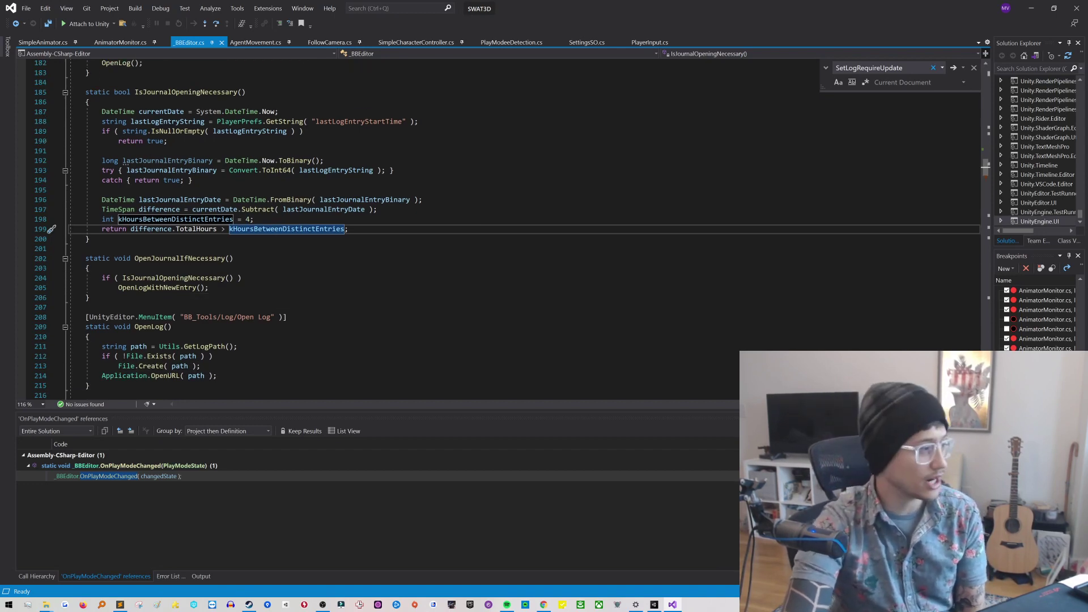
# Step: Go to the definition of OpenLogWithNewEntry and examine how it formats the date text and the rounded start and end times
pyautogui.click(127, 288)
pyautogui.moveTo(126, 287); pyautogui.dragTo(135, 288)
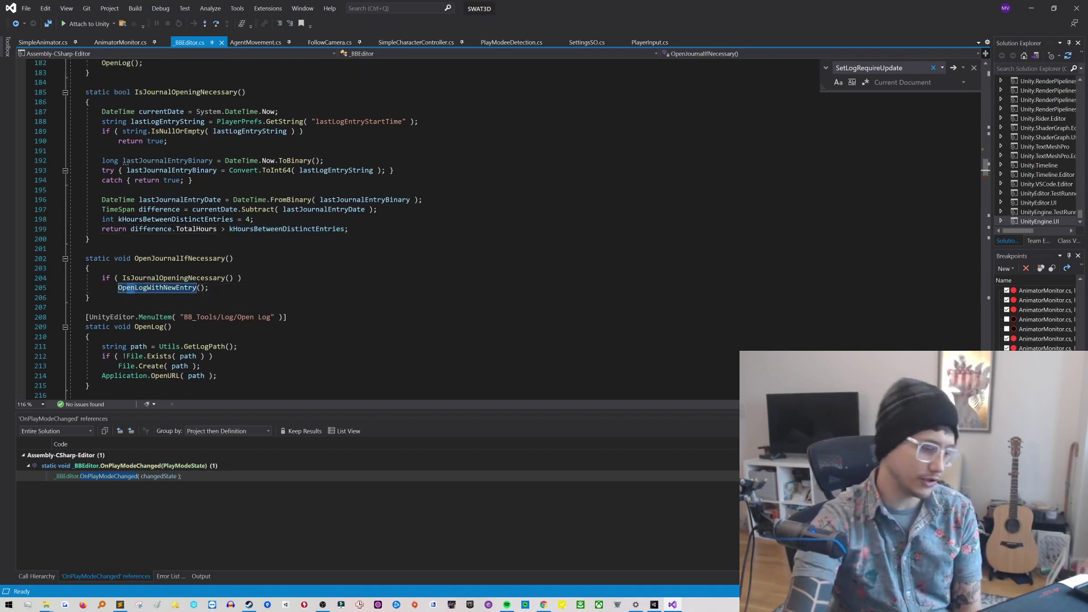
pyautogui.press('F12')
pyautogui.scroll(-5, 317, 229)
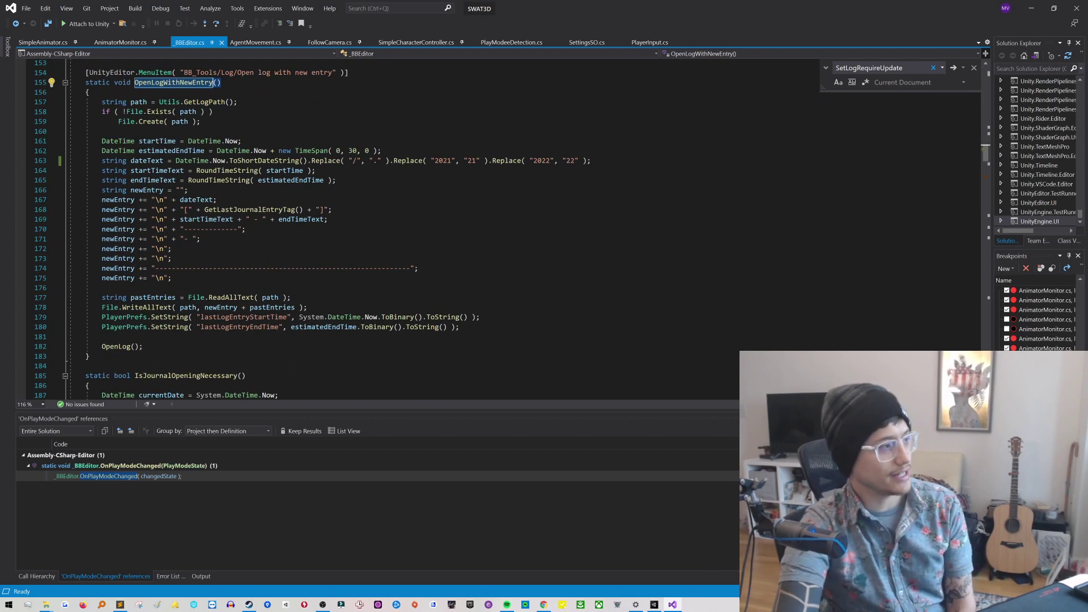
pyautogui.moveTo(106, 161); pyautogui.dragTo(592, 161)
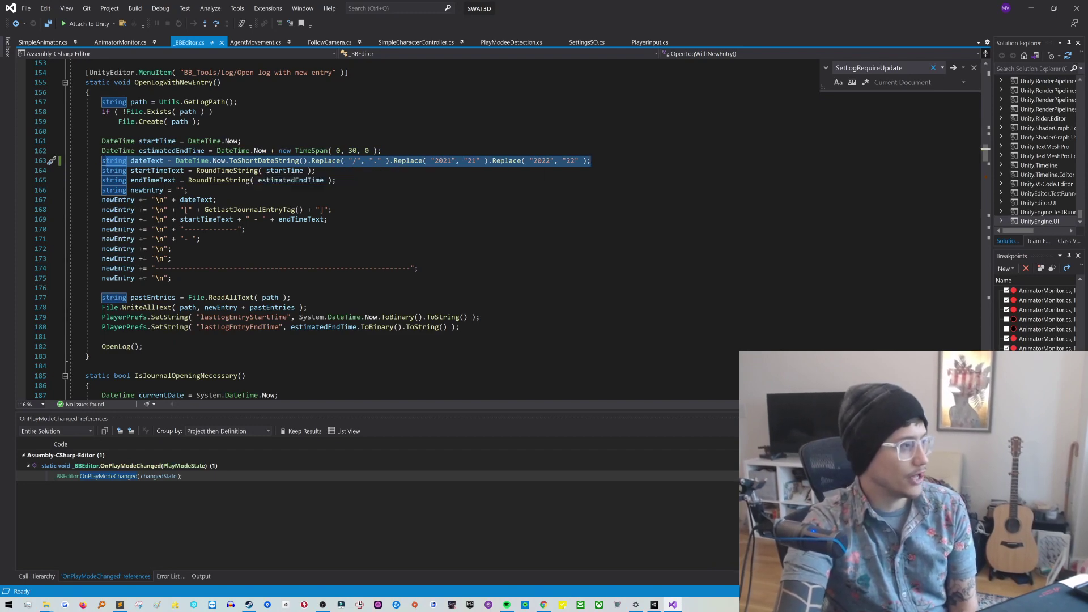
pyautogui.doubleClick(240, 172)
pyautogui.moveTo(317, 171); pyautogui.dragTo(338, 180)
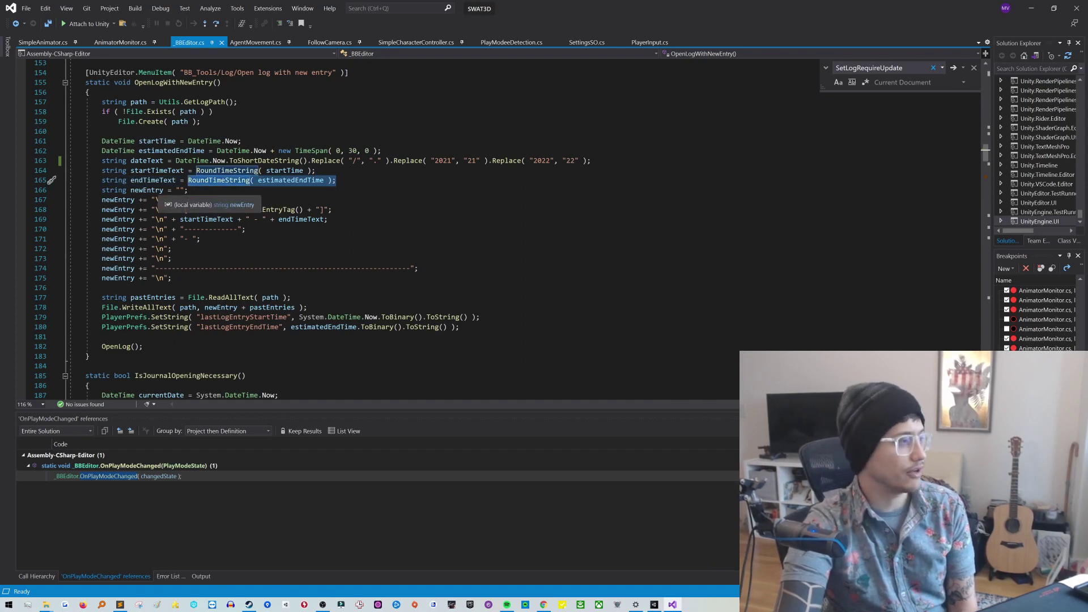
# Step: Go to the definition of RoundTimeString, inspect its kNumMinutesToRoundTo value, and return to OpenLogWithNewEntry
pyautogui.click(253, 180)
pyautogui.click(251, 190)
pyautogui.click(250, 181)
pyautogui.press('F12')
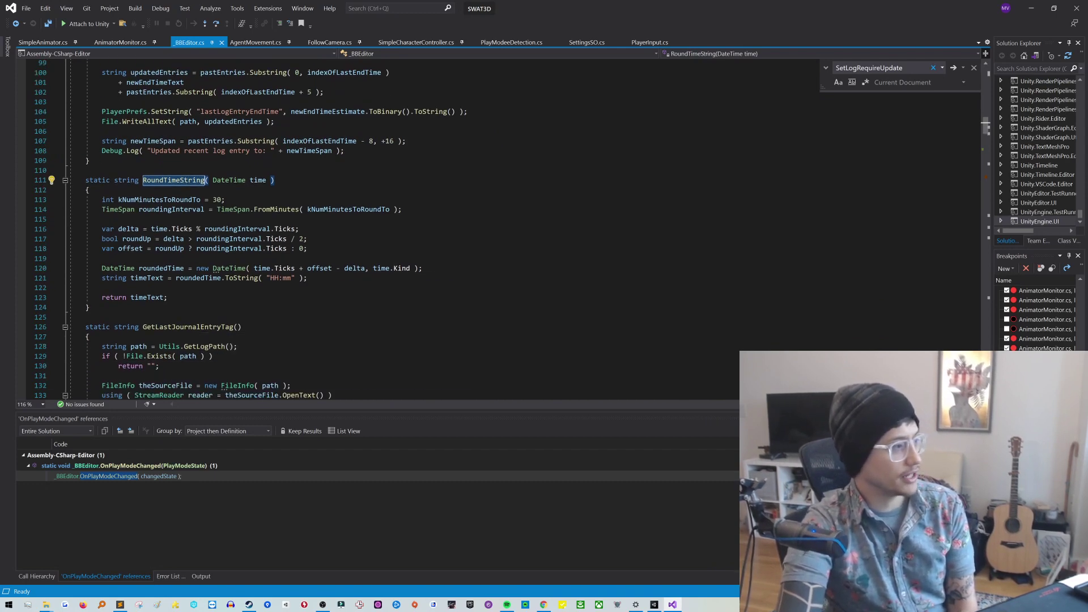
pyautogui.moveTo(226, 200); pyautogui.dragTo(85, 200)
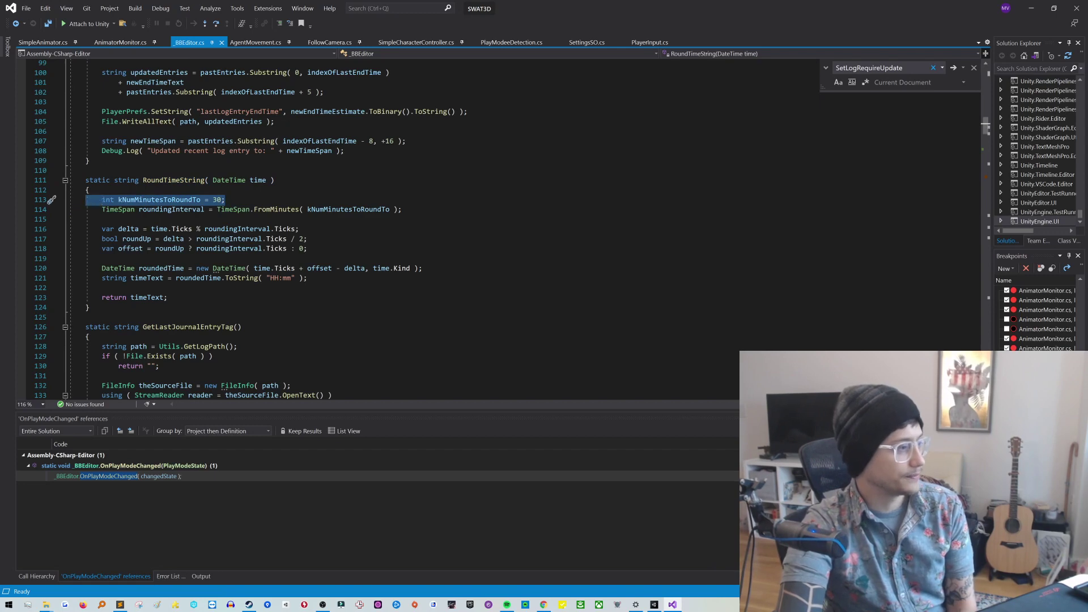
pyautogui.hotkey('ctrl', '-')
pyautogui.scroll(-1, 509, 229)
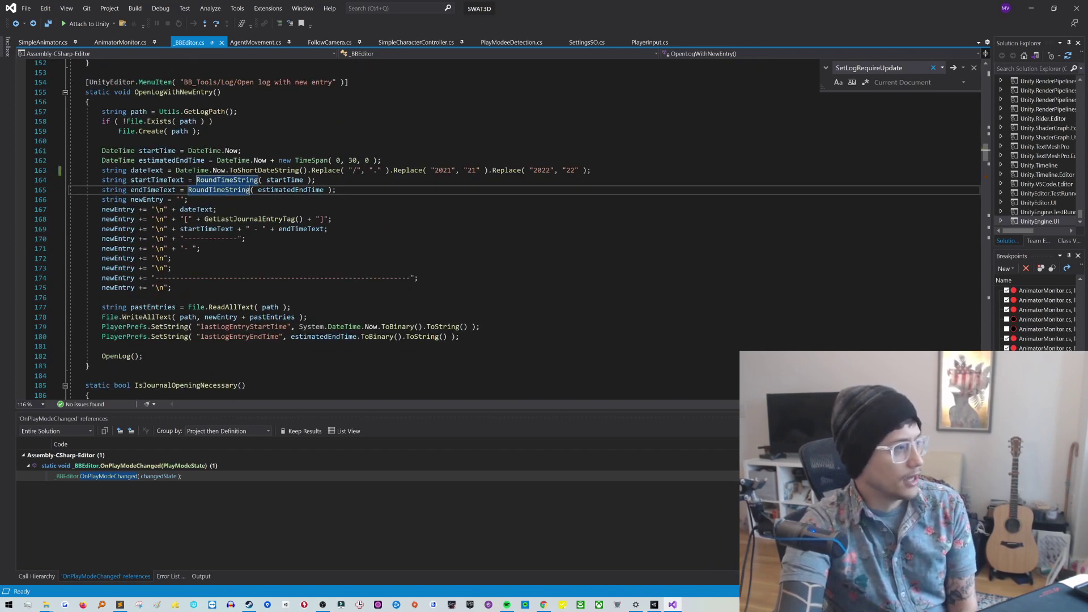
# Step: Highlight the GetLastJournalEntryTag part of the new entry text and switch to Log.txt in Sublime Text
pyautogui.click(156, 190)
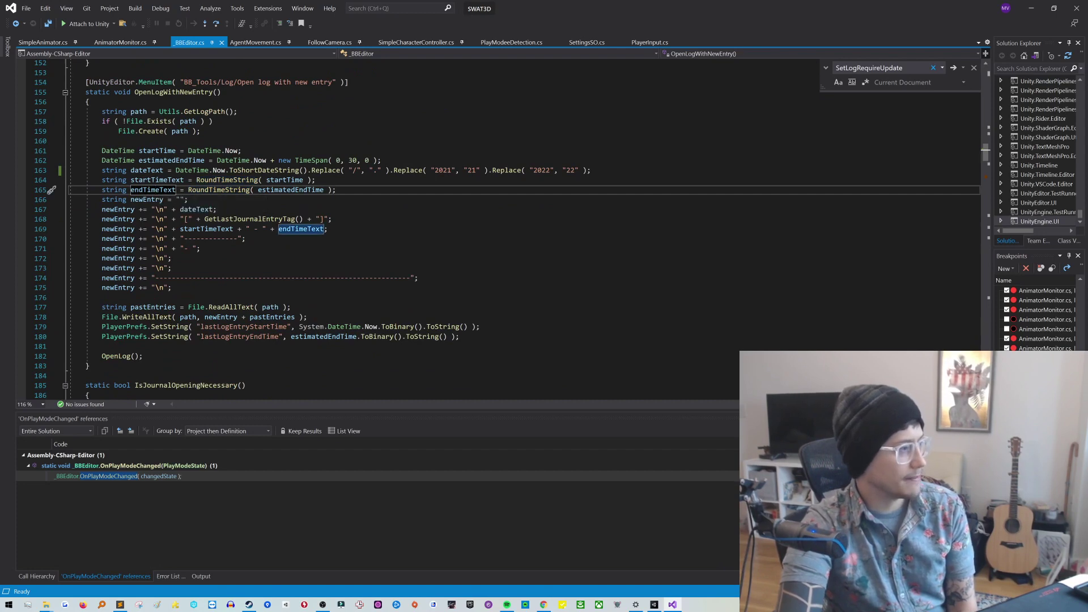
pyautogui.moveTo(184, 219); pyautogui.dragTo(333, 219)
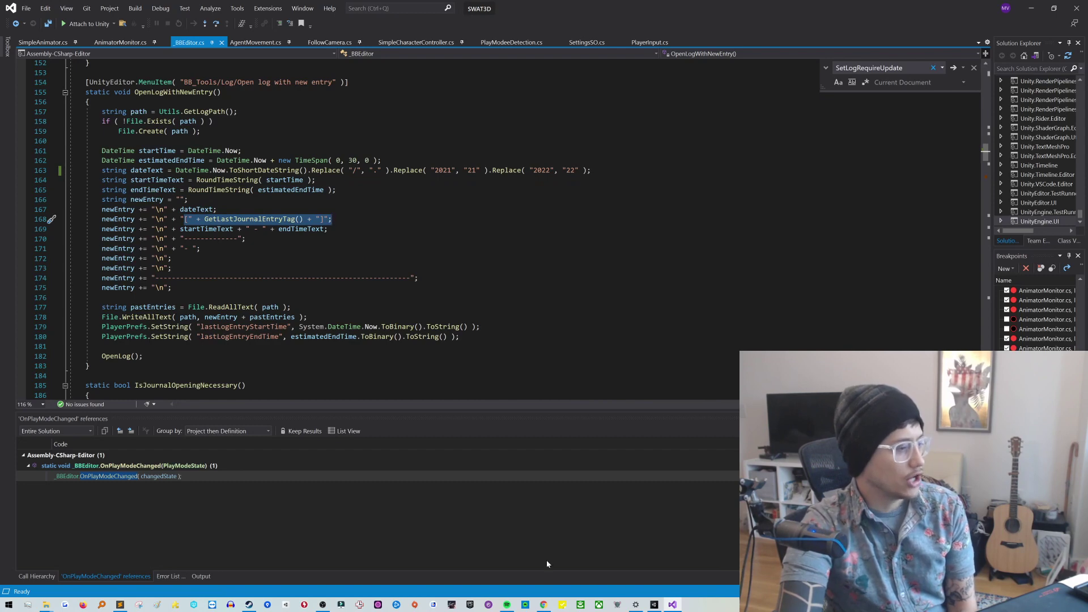
pyautogui.click(658, 605)
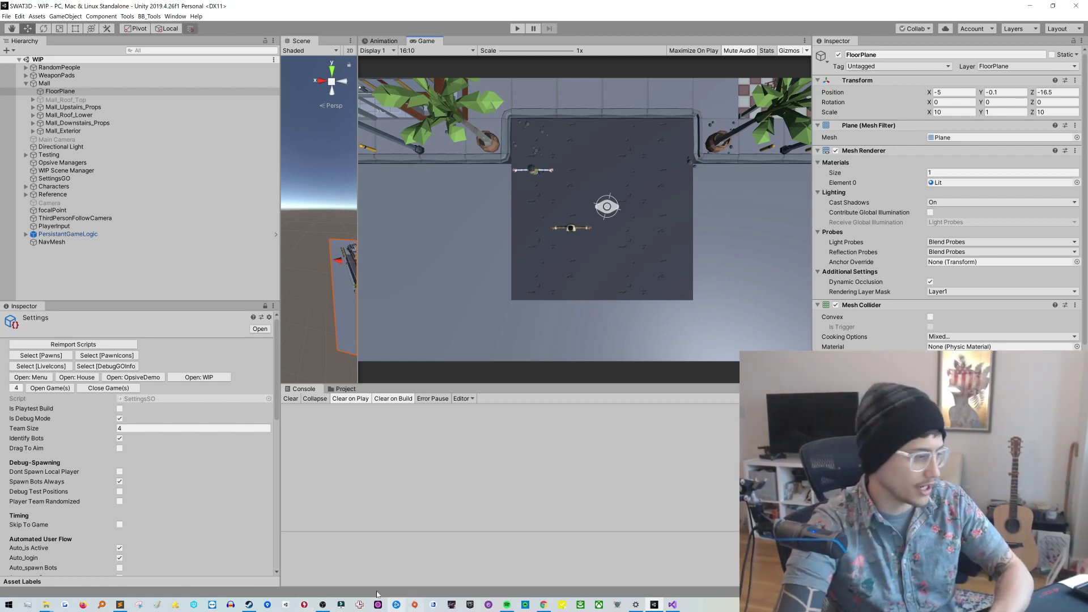
pyautogui.click(120, 606)
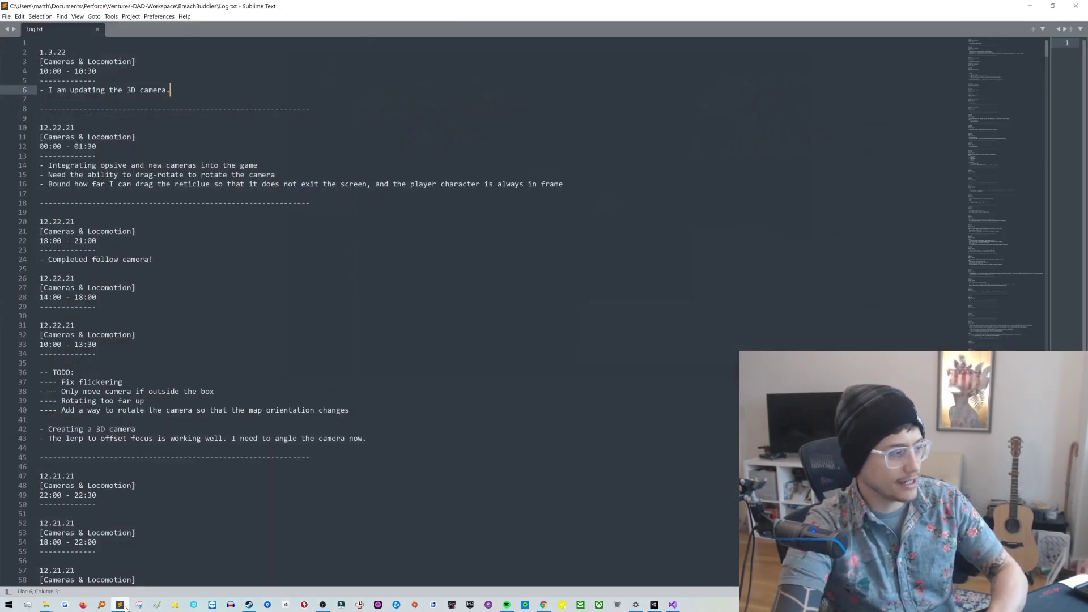
# Step: Compare the [Cameras & Locomotion] tag lines across the most recent entries in Log.txt
pyautogui.moveTo(136, 138); pyautogui.dragTo(39, 138)
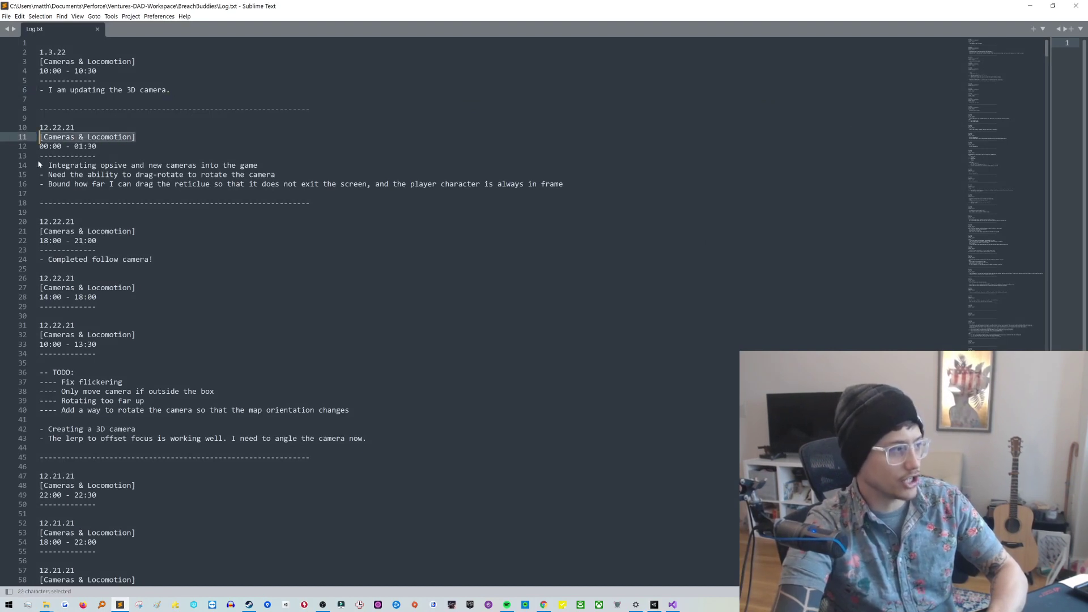
pyautogui.moveTo(138, 231); pyautogui.dragTo(39, 231)
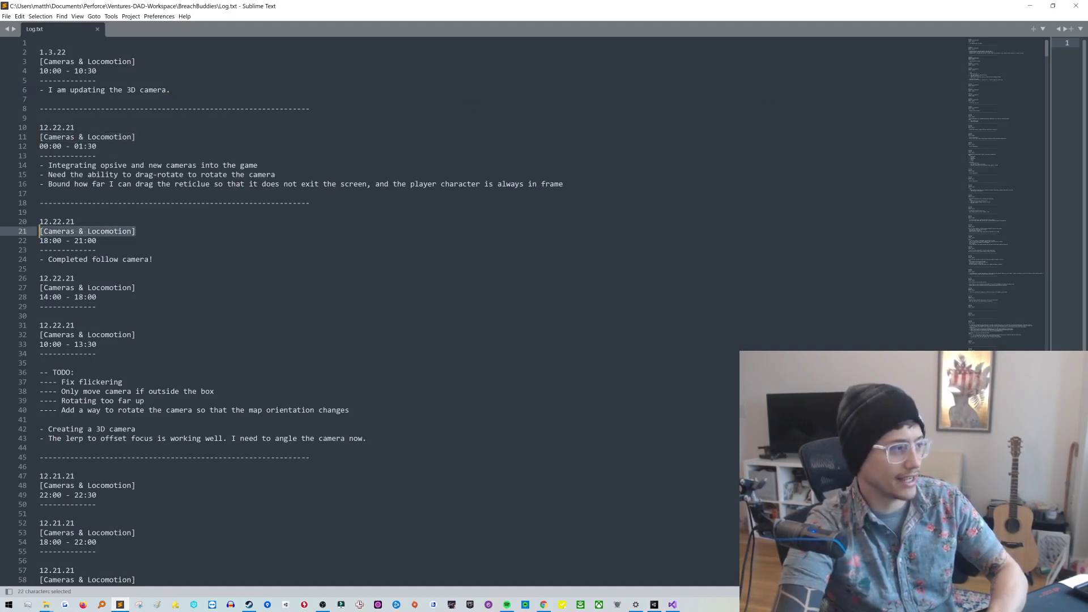
pyautogui.moveTo(135, 288); pyautogui.dragTo(40, 290)
pyautogui.click(97, 71)
pyautogui.moveTo(135, 62); pyautogui.dragTo(39, 64)
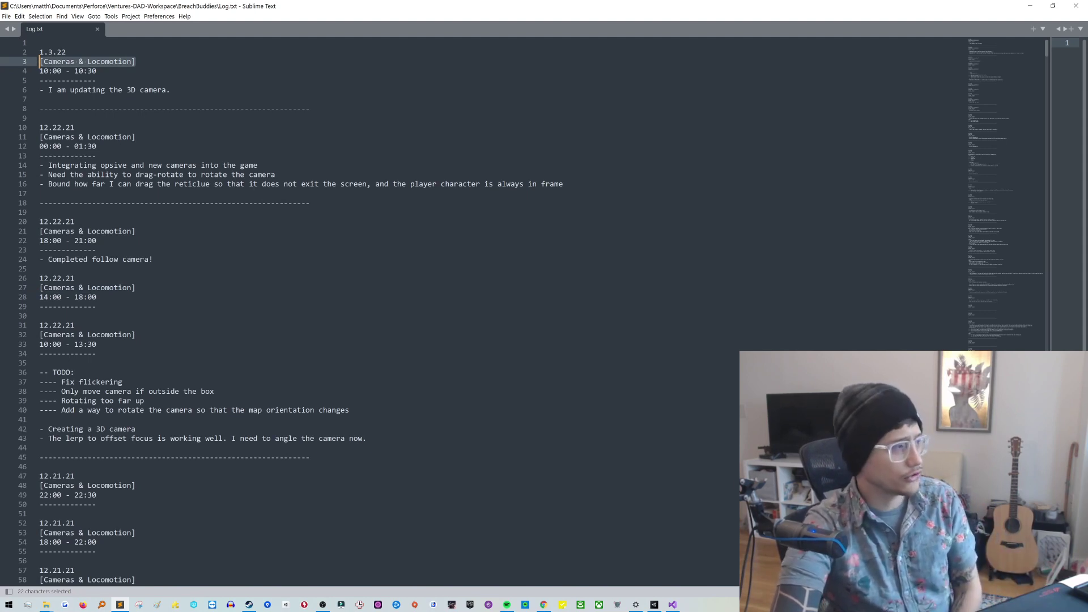
pyautogui.moveTo(136, 138); pyautogui.dragTo(39, 137)
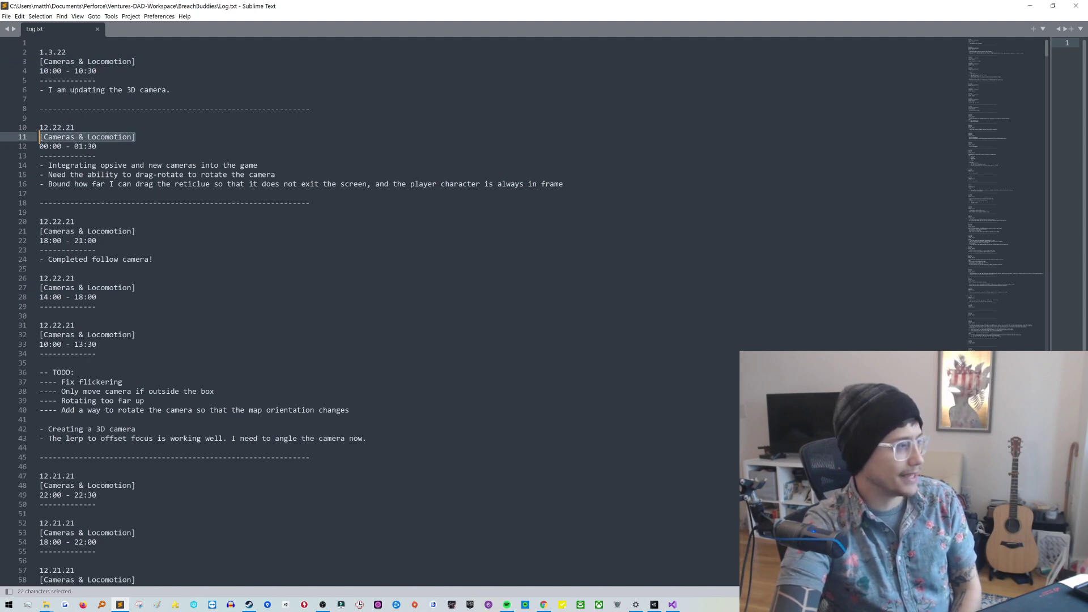
pyautogui.scroll(-2, 482, 312)
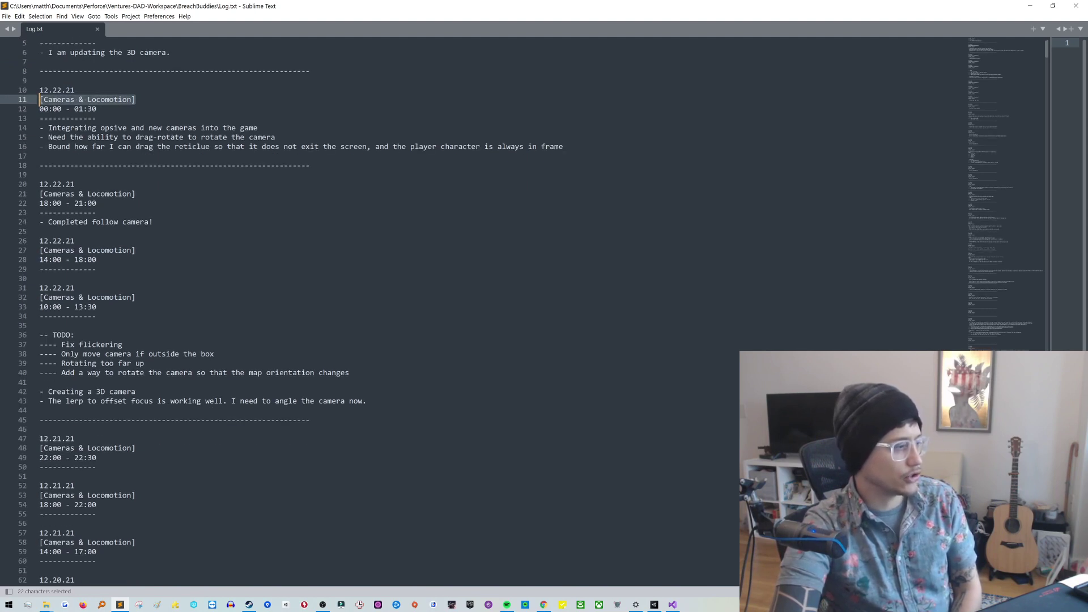
pyautogui.scroll(2, 521, 312)
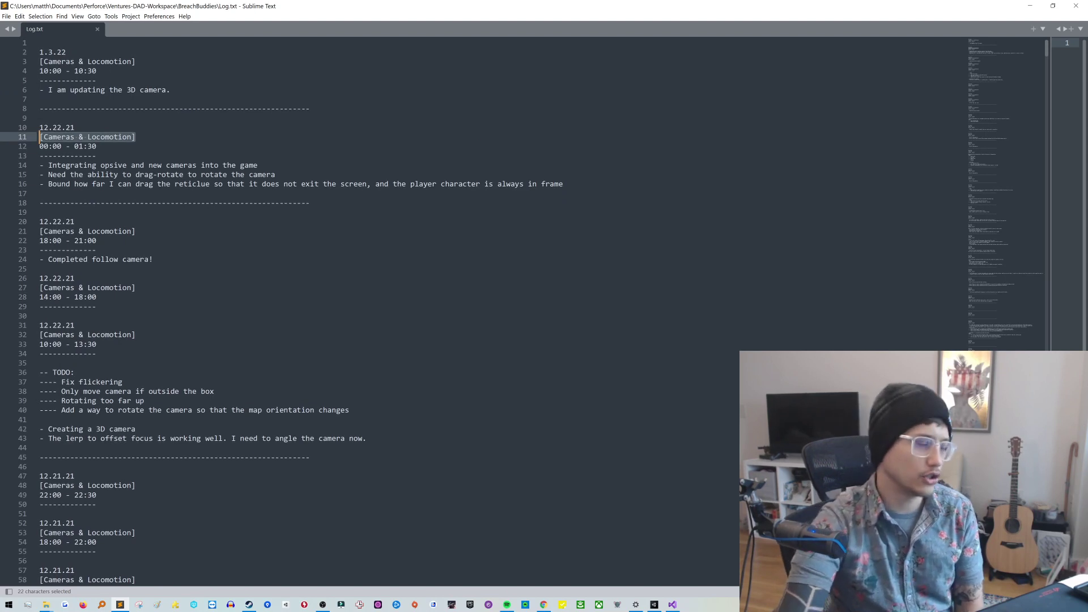
pyautogui.click(310, 202)
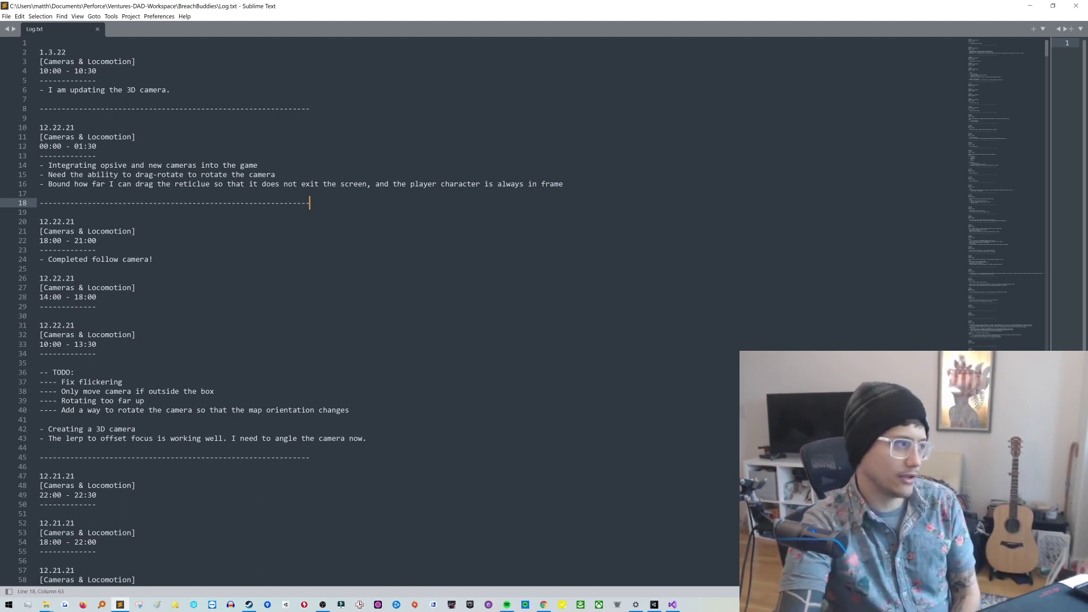
# Step: Switch back to Visual Studio and examine how OpenLogWithNewEntry builds the new entry and writes it ahead of the past entries
pyautogui.click(654, 604)
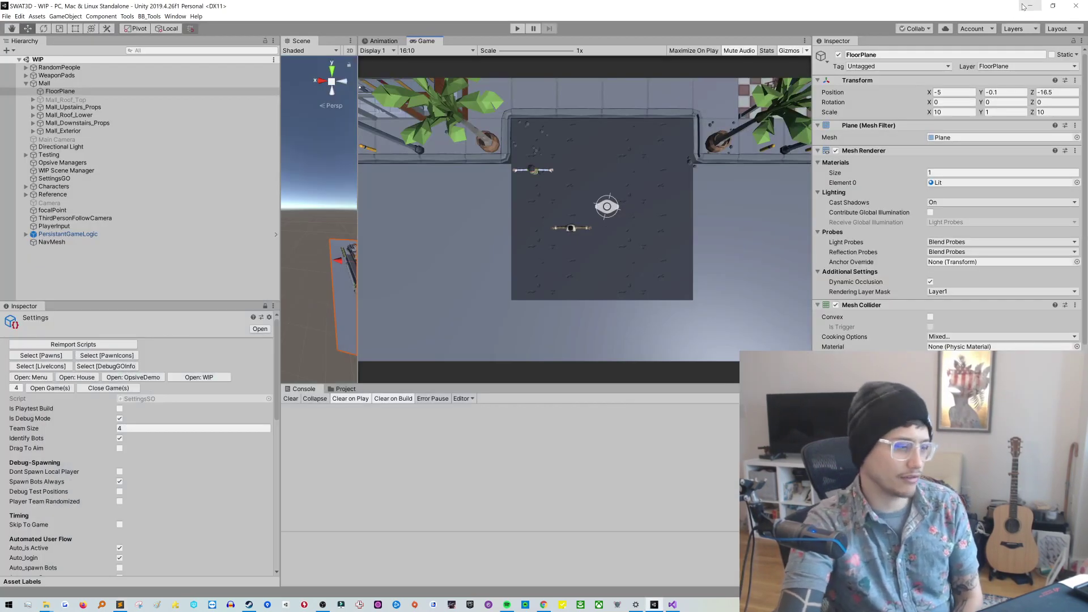
pyautogui.click(672, 604)
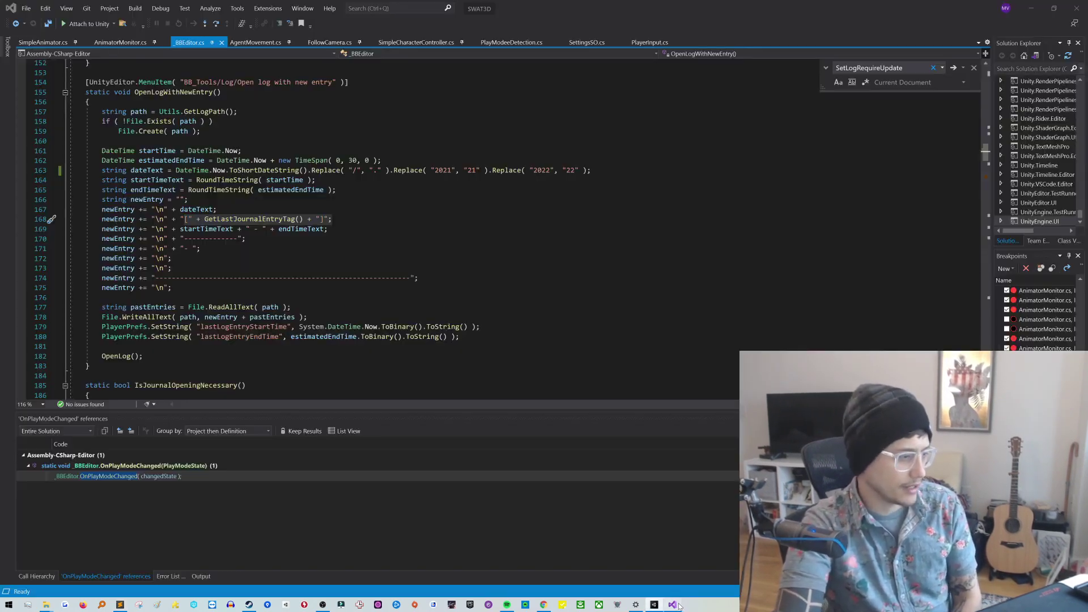
pyautogui.doubleClick(257, 219)
pyautogui.moveTo(180, 238); pyautogui.dragTo(246, 238)
pyautogui.doubleClick(301, 229)
pyautogui.scroll(-3, 309, 233)
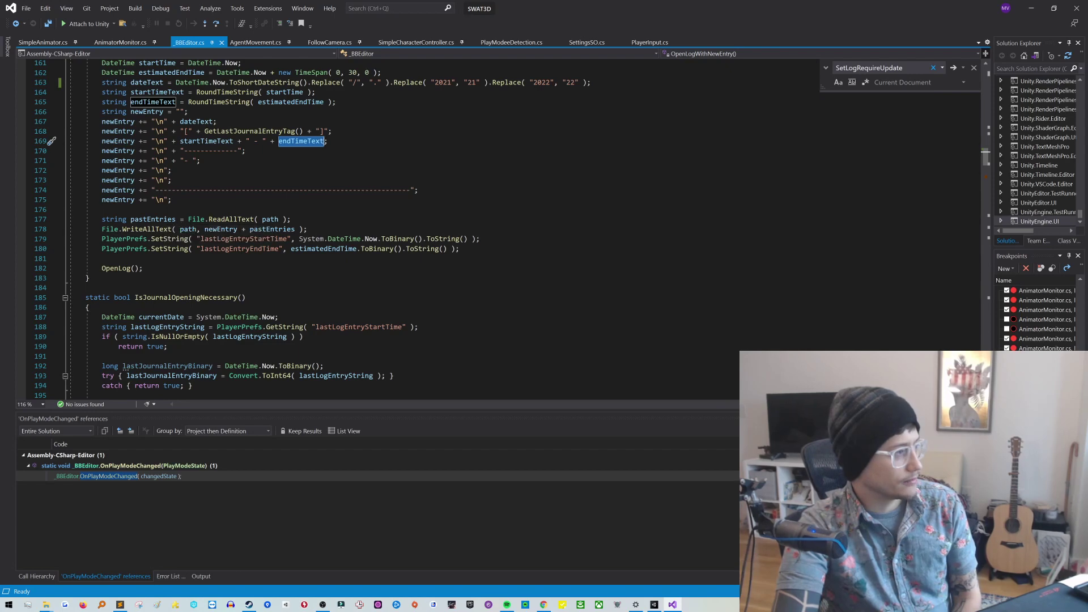
pyautogui.click(160, 219)
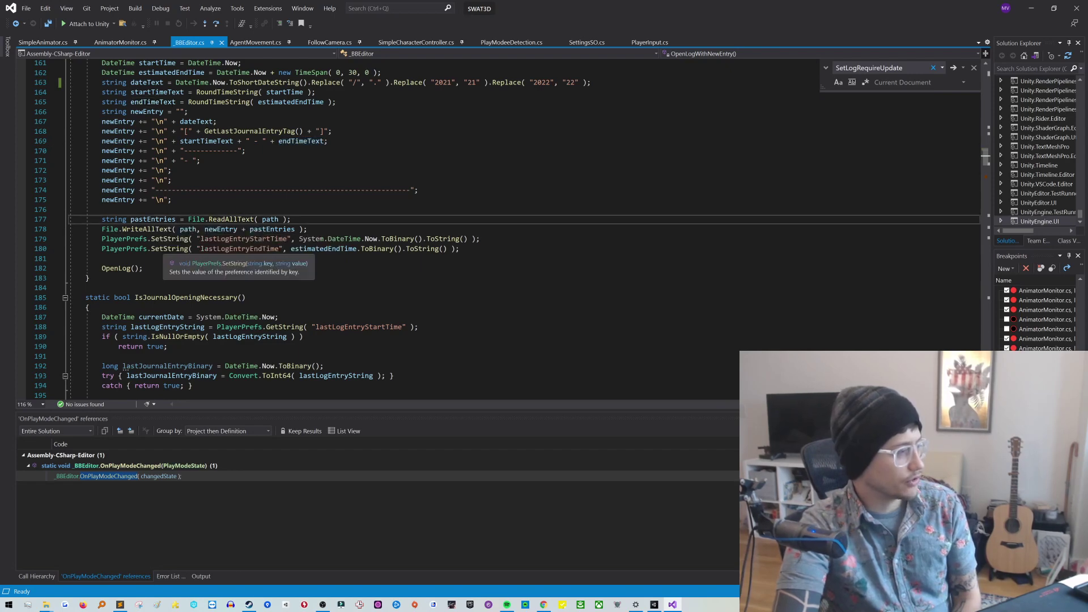
pyautogui.moveTo(307, 229); pyautogui.dragTo(100, 220)
pyautogui.click(231, 231)
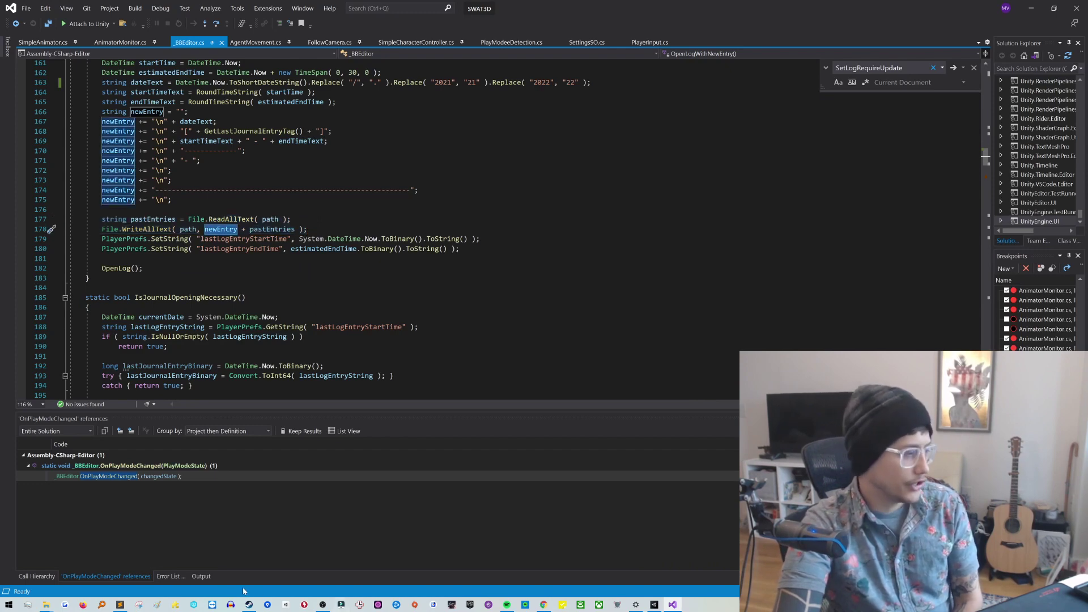
# Step: Switch to Log.txt in Sublime Text and highlight the 1.3.22 entry from its tag line to the dashed separator
pyautogui.click(118, 605)
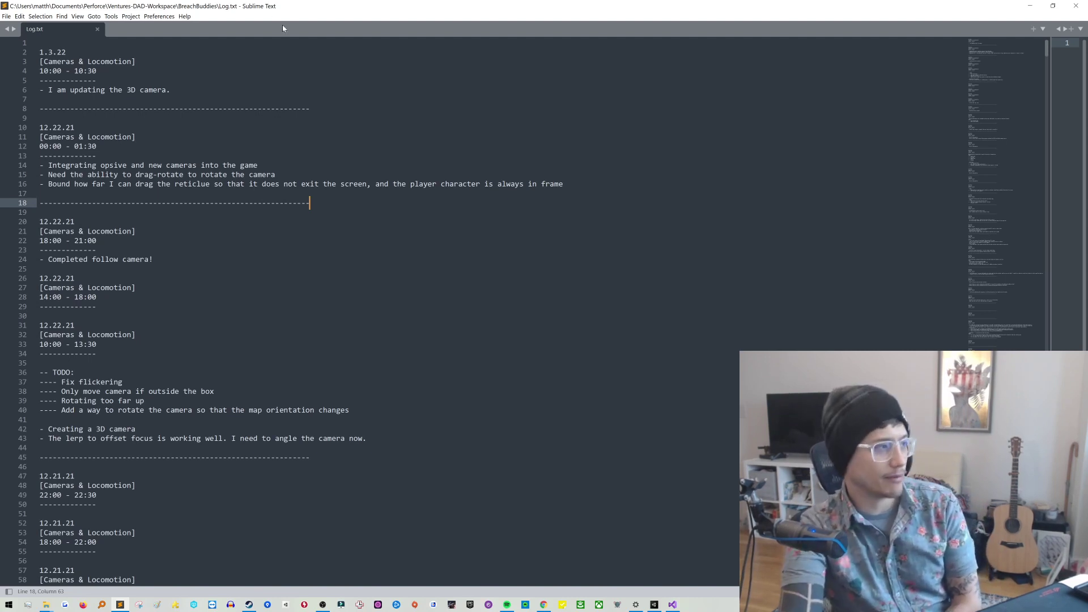
pyautogui.moveTo(6, 110); pyautogui.dragTo(1, 57)
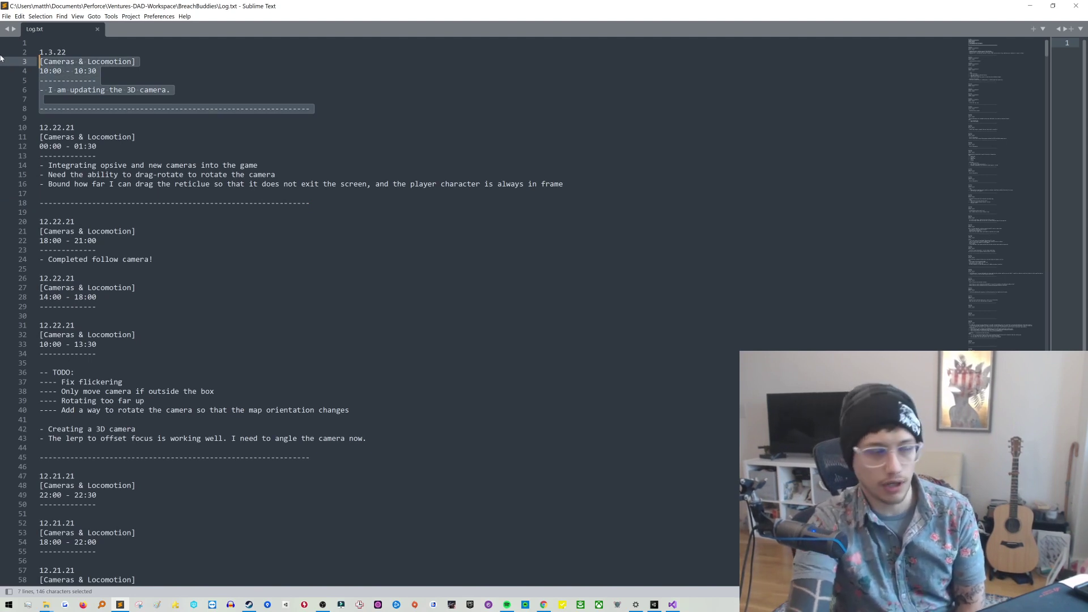
# Step: Highlight the date lines, notes and headers of the 12.22.21 and 12.21.21 entries in Log.txt
pyautogui.moveTo(40, 133); pyautogui.dragTo(250, 184)
pyautogui.click(126, 184)
pyautogui.moveTo(75, 129); pyautogui.dragTo(1, 130)
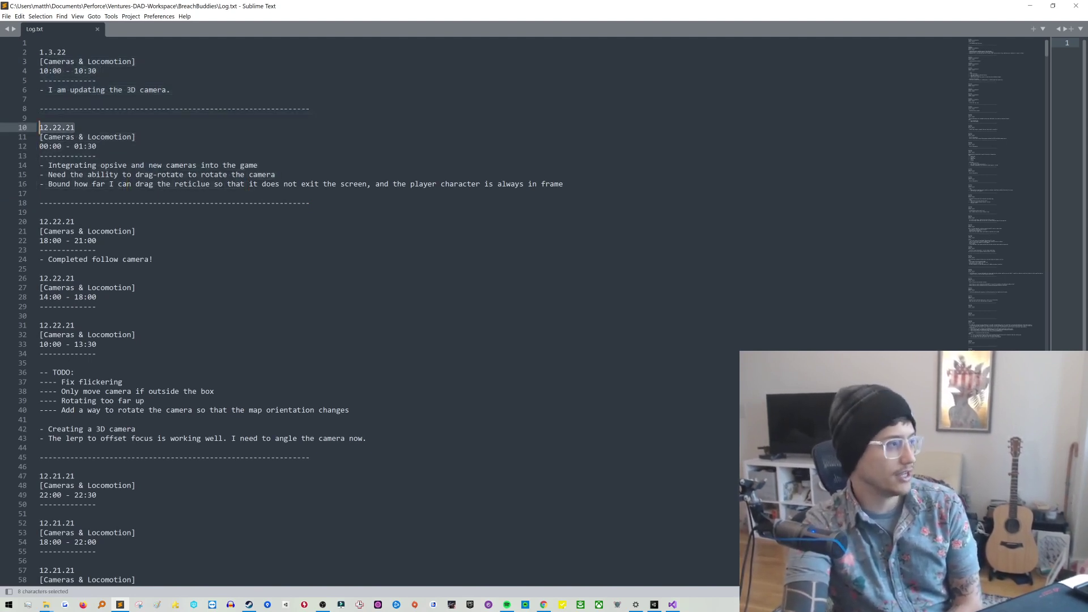
pyautogui.moveTo(155, 260); pyautogui.dragTo(3, 262)
pyautogui.moveTo(97, 354); pyautogui.dragTo(37, 336)
pyautogui.moveTo(97, 505); pyautogui.dragTo(98, 496)
pyautogui.click(145, 401)
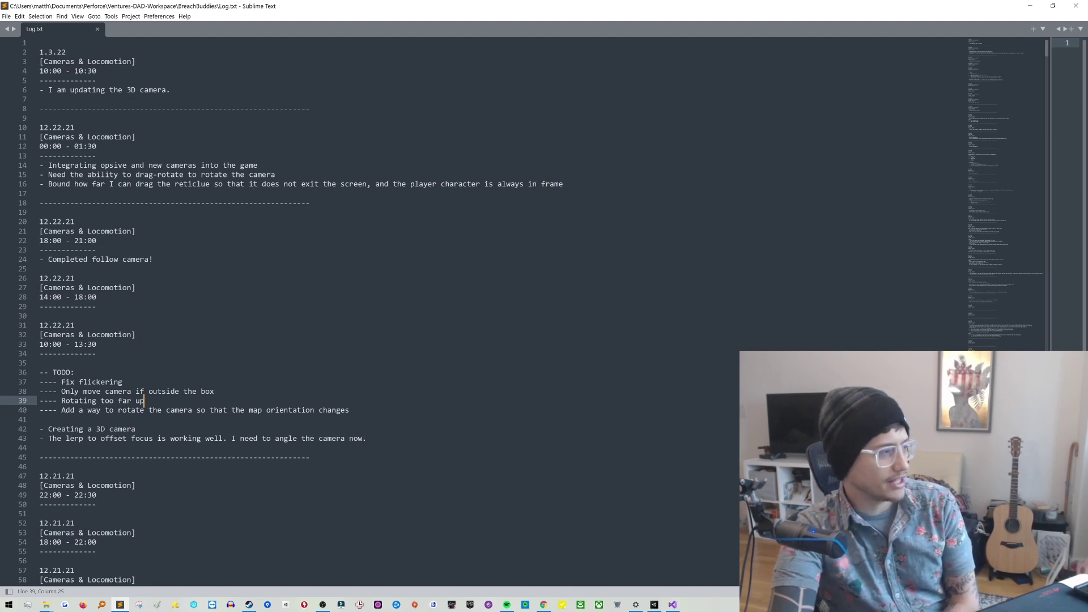
# Step: Compare the 10:00 - 13:30, 14:00 - 18:00 and 18:00 - 21:00 blocks of 12.22.21, highlighting their headers together
pyautogui.moveTo(97, 307); pyautogui.dragTo(39, 278)
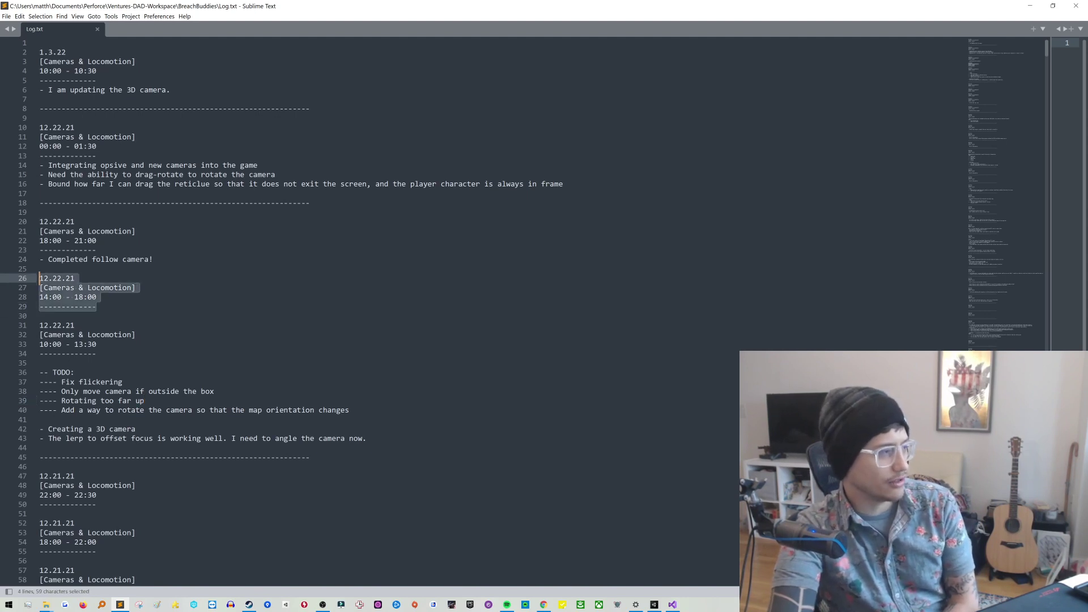
pyautogui.click(96, 307)
pyautogui.moveTo(76, 278); pyautogui.dragTo(39, 278)
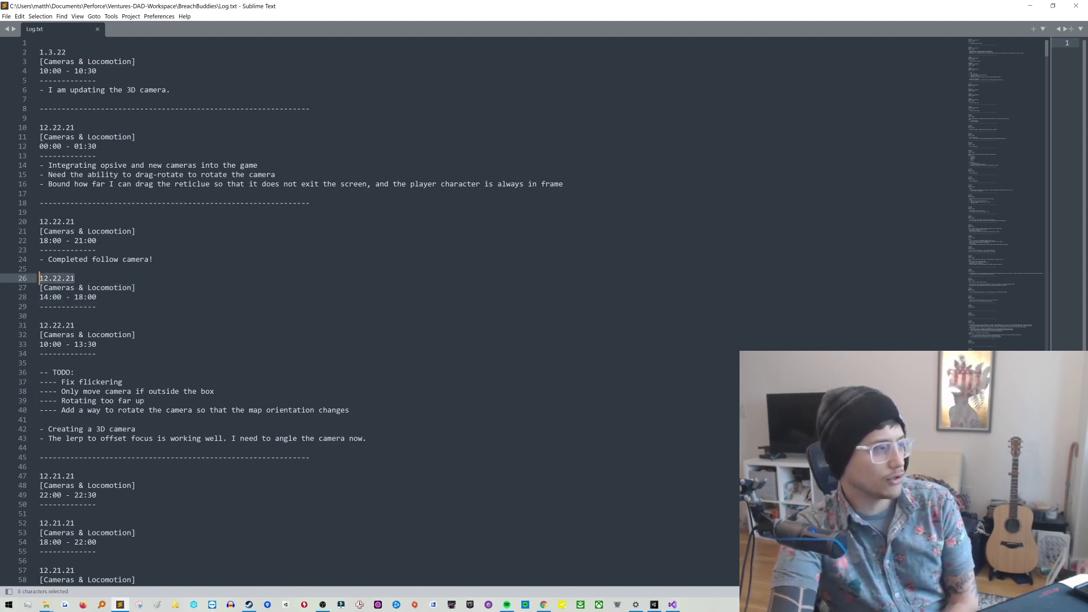
pyautogui.moveTo(96, 297); pyautogui.dragTo(39, 278)
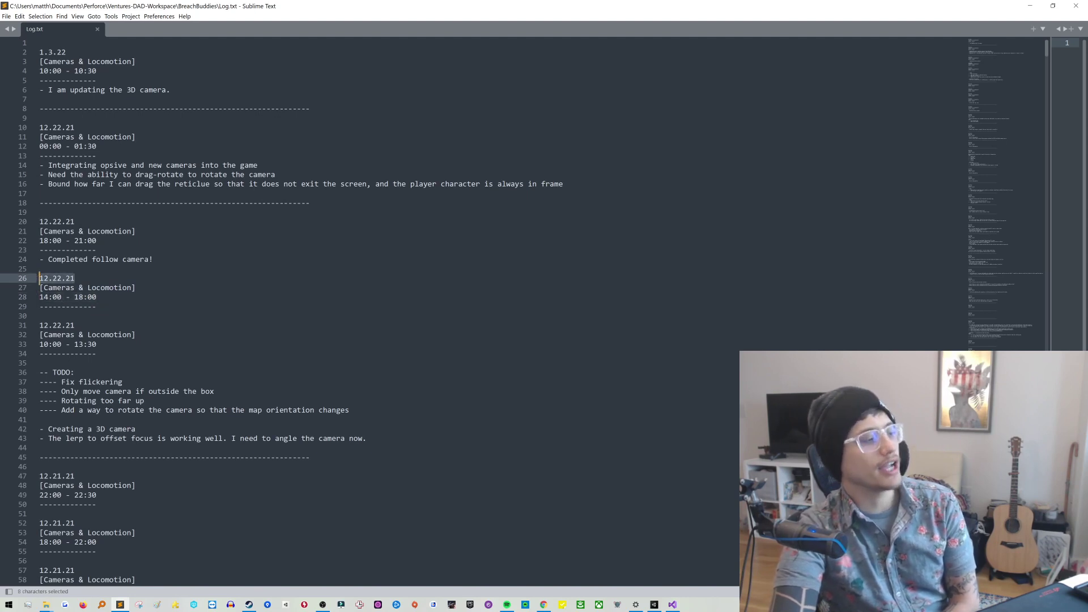
pyautogui.moveTo(88, 382); pyautogui.dragTo(39, 448)
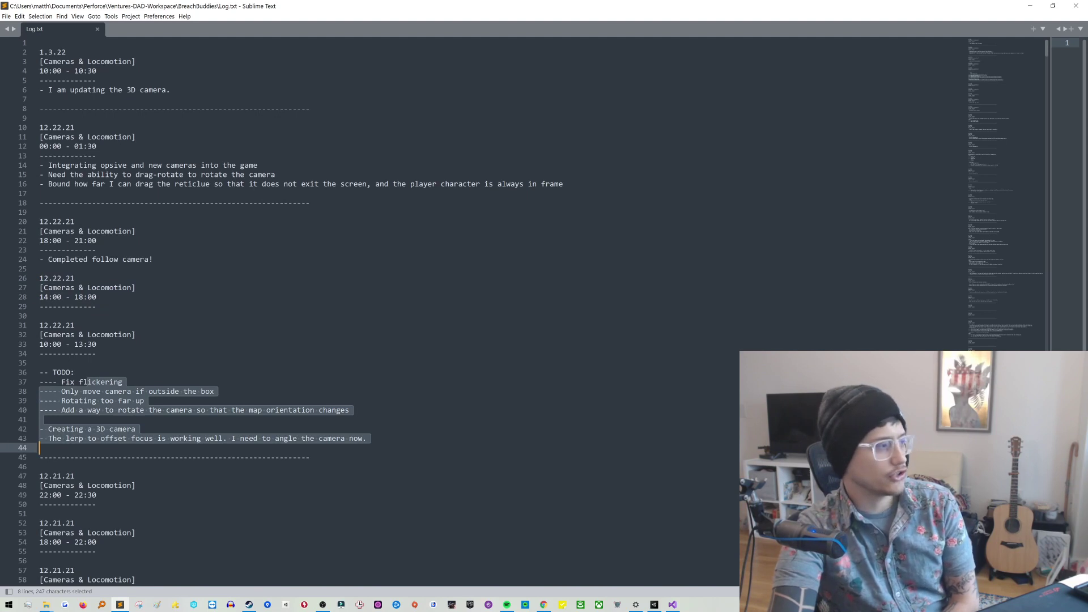
pyautogui.moveTo(96, 344); pyautogui.dragTo(40, 221)
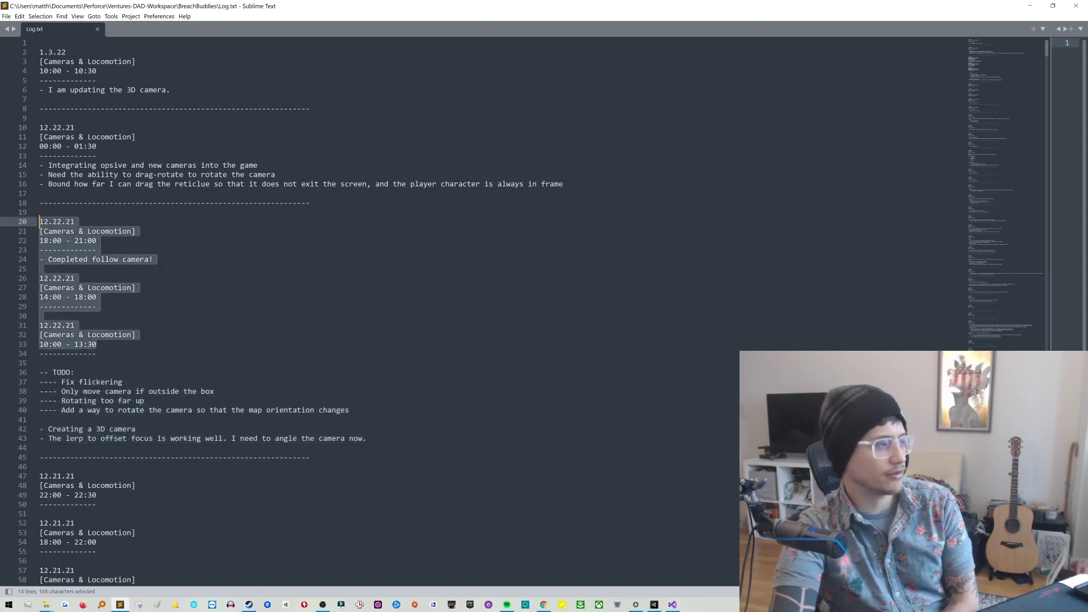
pyautogui.moveTo(27, 362); pyautogui.dragTo(27, 225)
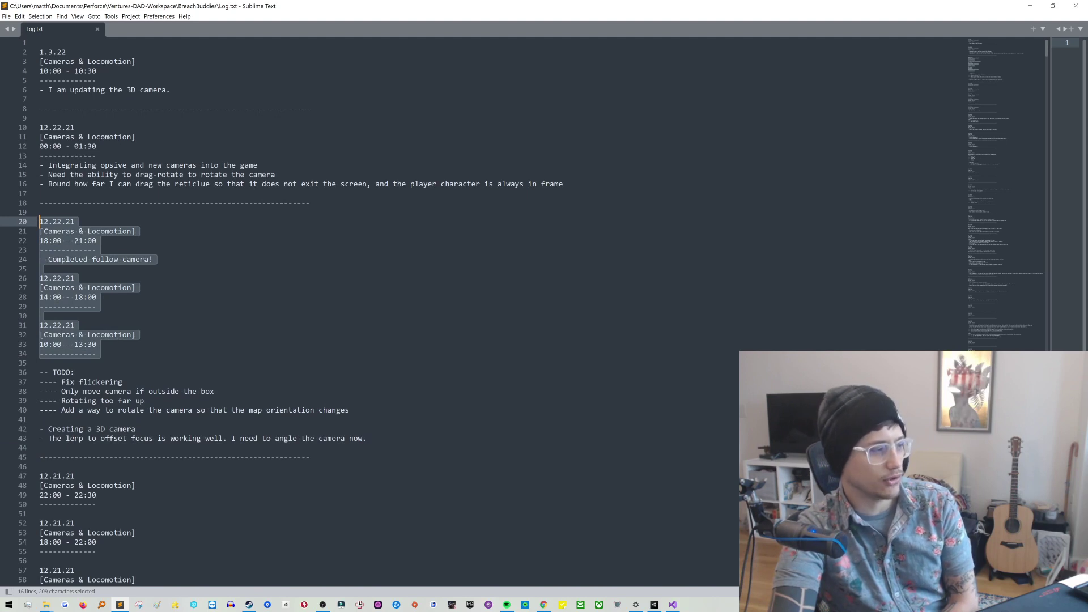
# Step: Highlight the TODO notes, the 12.22.21 headers above them and the three notes of the 00:00 - 01:30 entry
pyautogui.click(104, 400)
pyautogui.moveTo(39, 373); pyautogui.dragTo(100, 391)
pyautogui.moveTo(98, 353); pyautogui.dragTo(39, 326)
pyautogui.moveTo(98, 306); pyautogui.dragTo(14, 283)
pyautogui.moveTo(546, 184); pyautogui.dragTo(39, 165)
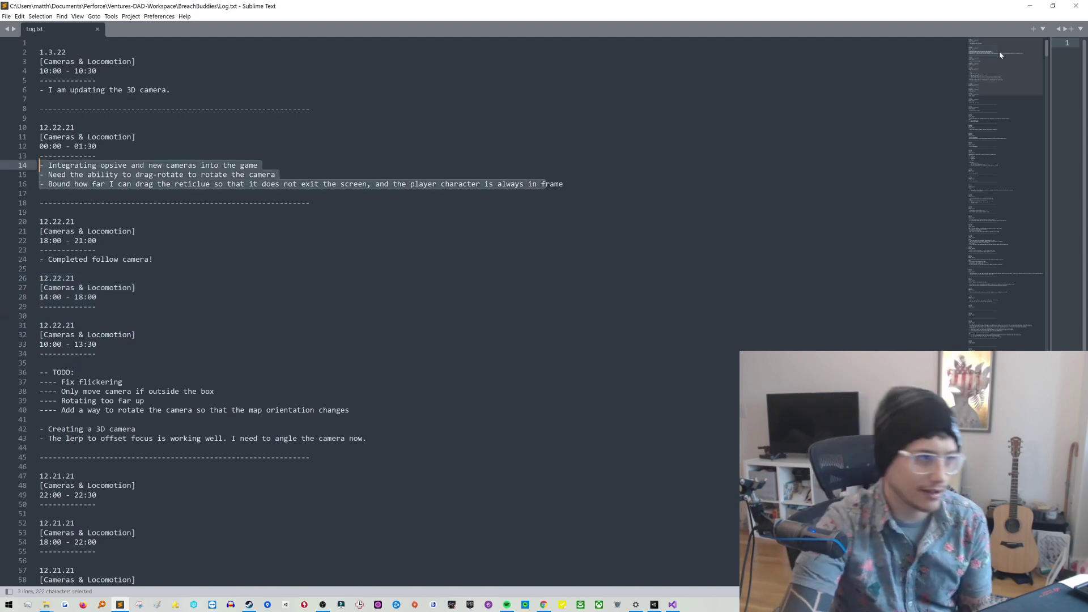
# Step: Switch to Visual Studio and follow the OpenLog call to its definition and on to Utils.GetLogPath
pyautogui.click(1030, 6)
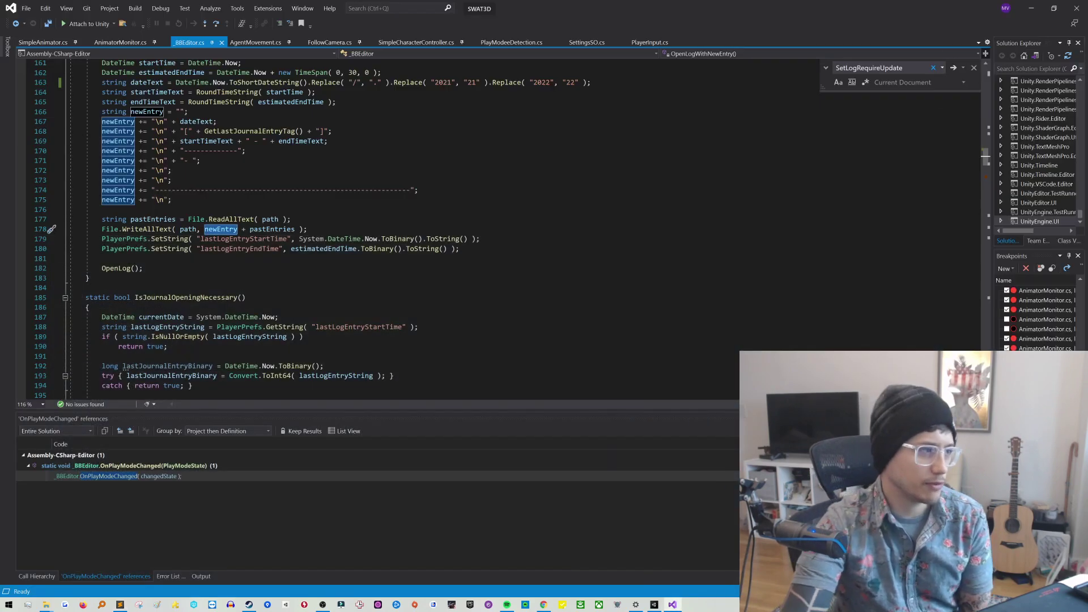
pyautogui.click(247, 150)
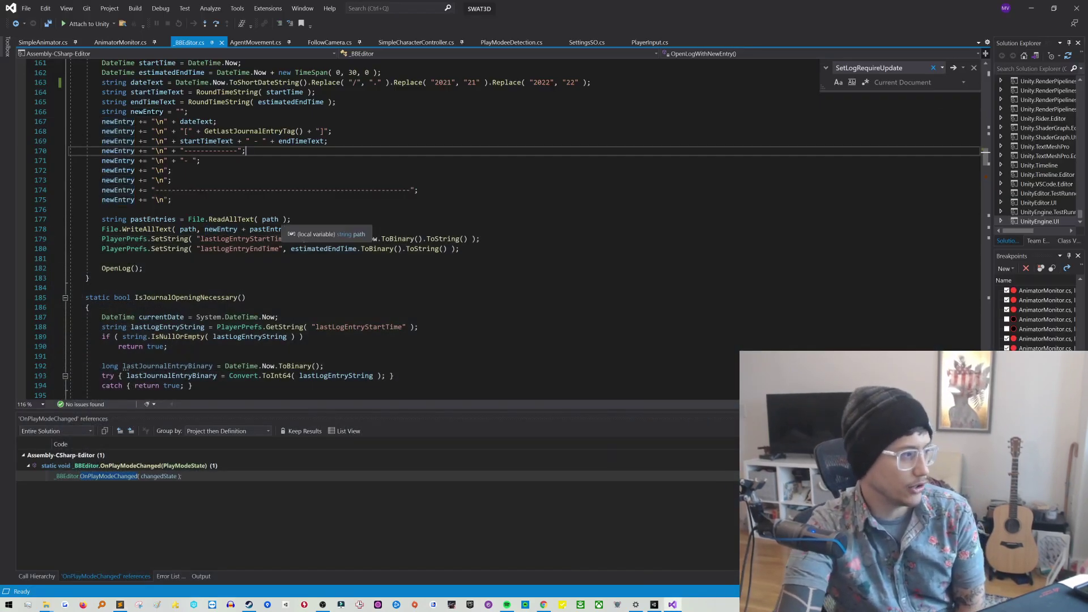
pyautogui.click(121, 268)
pyautogui.press('F12')
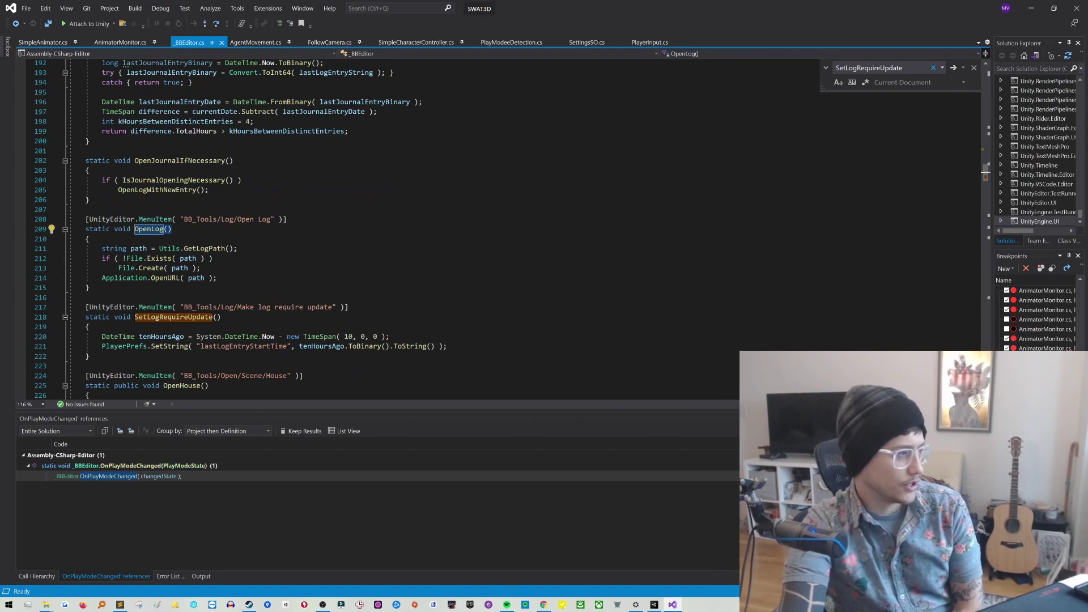
pyautogui.click(210, 249)
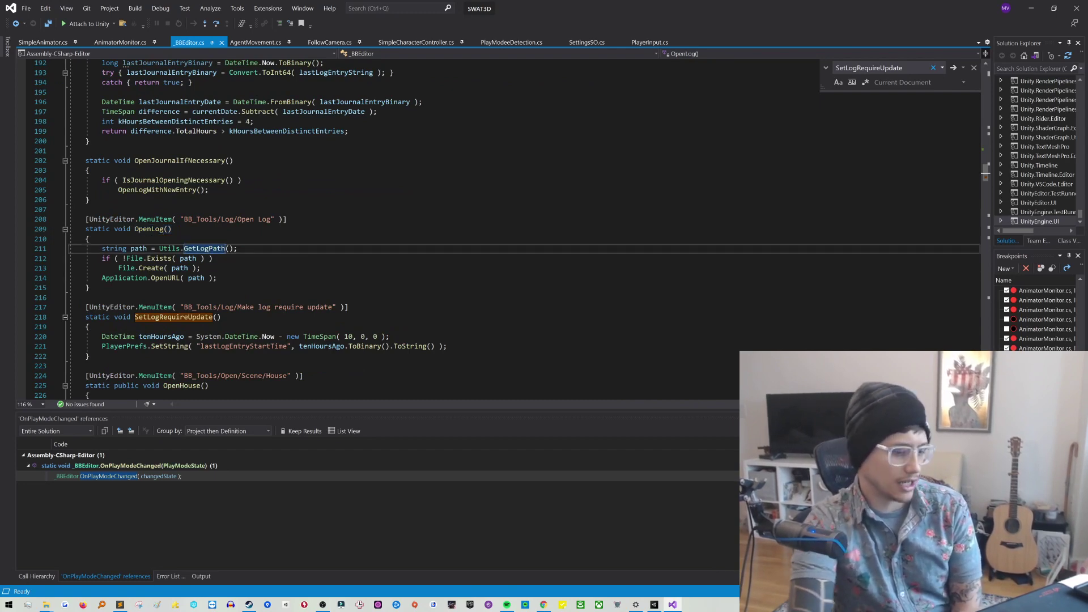
pyautogui.press('F12')
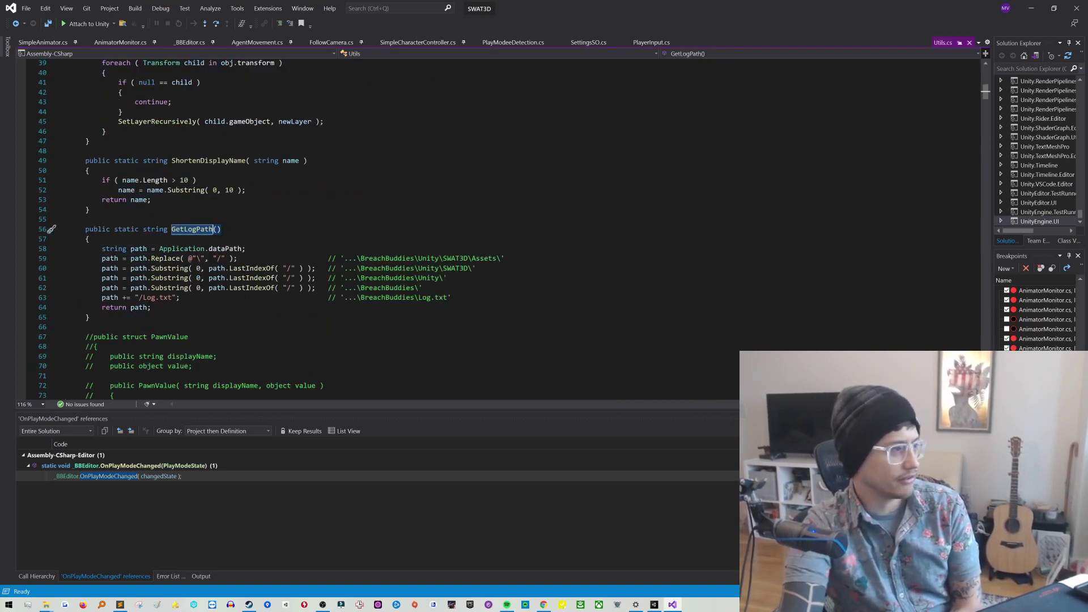
# Step: Examine how GetLogPath trims the data path to the BreachBuddies folder and appends Log.txt
pyautogui.scroll(-1, 499, 229)
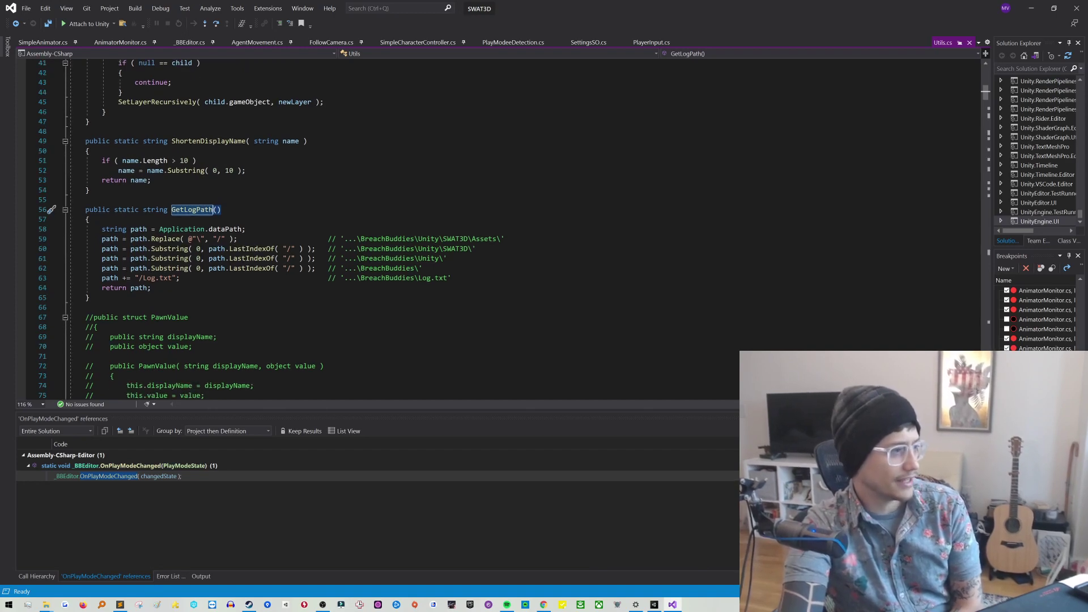
pyautogui.moveTo(360, 239); pyautogui.dragTo(415, 268)
pyautogui.click(406, 278)
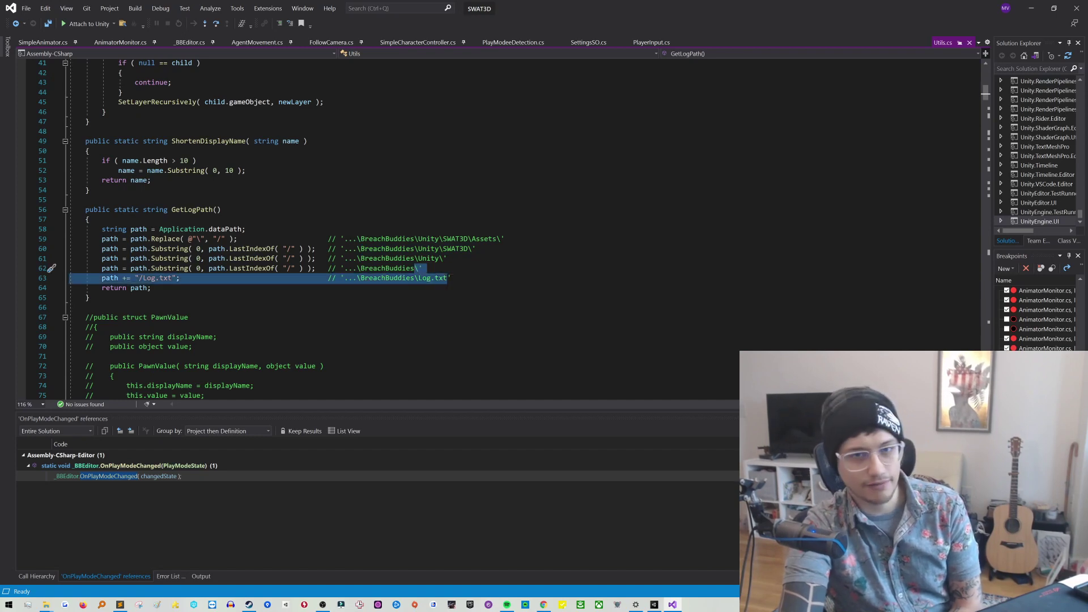
# Step: Return to _BBEditor.cs and examine how SetLogRequireUpdate uses tenHoursAgo for the last entry's start time
pyautogui.hotkey('ctrl', '-')
pyautogui.scroll(-2, 525, 230)
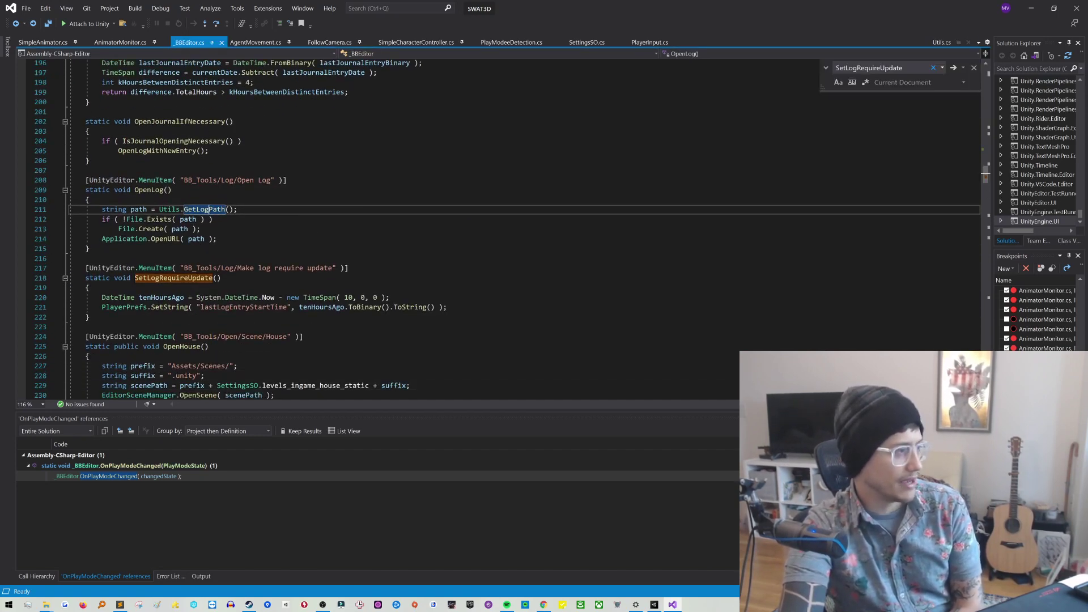
pyautogui.scroll(-1, 526, 230)
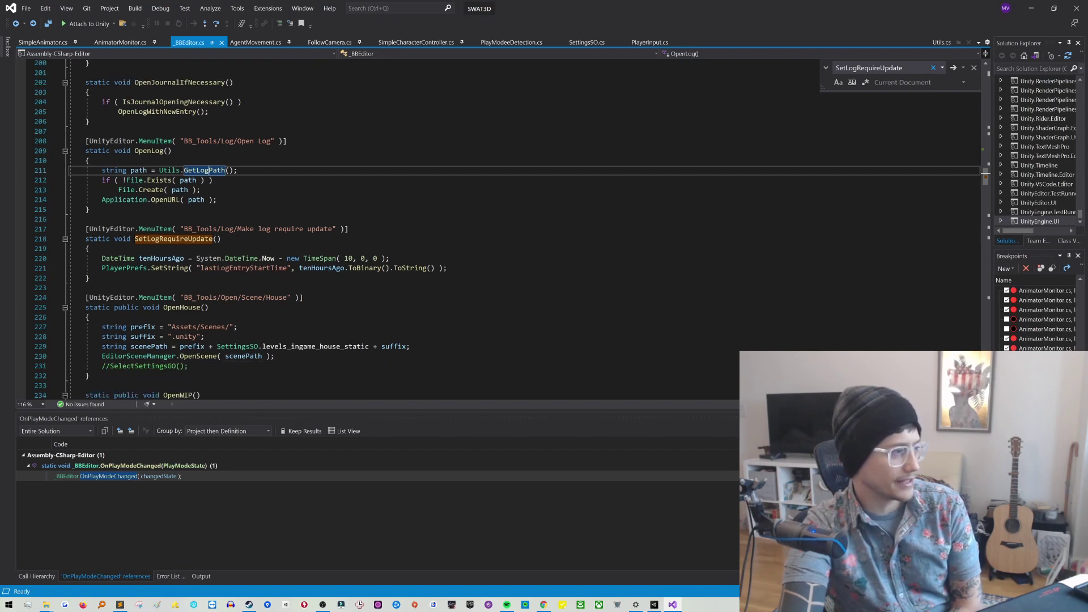
pyautogui.click(212, 240)
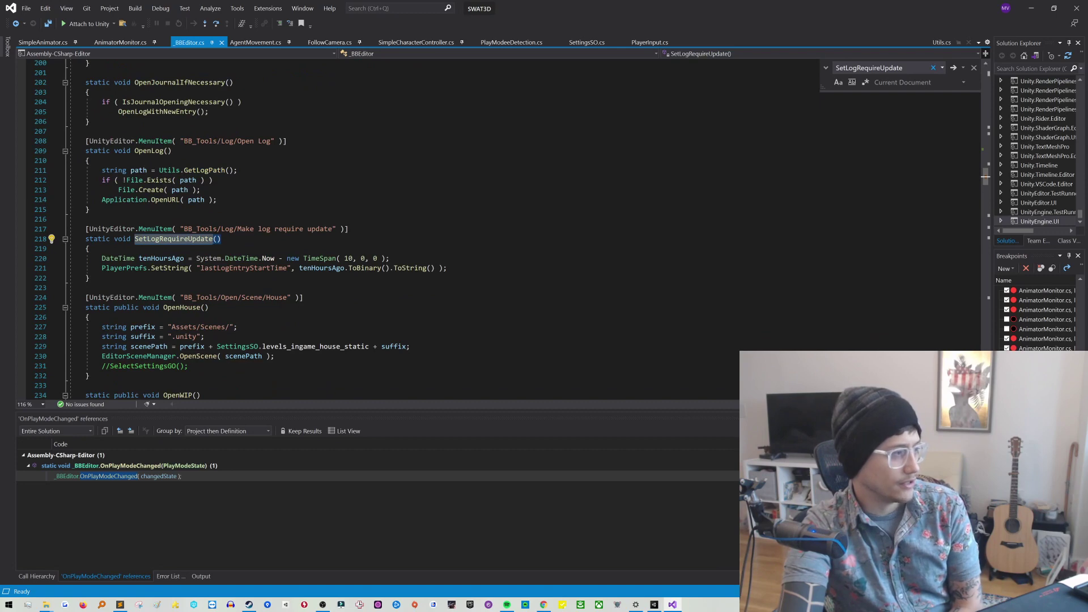
pyautogui.moveTo(150, 259); pyautogui.dragTo(114, 250)
pyautogui.click(164, 259)
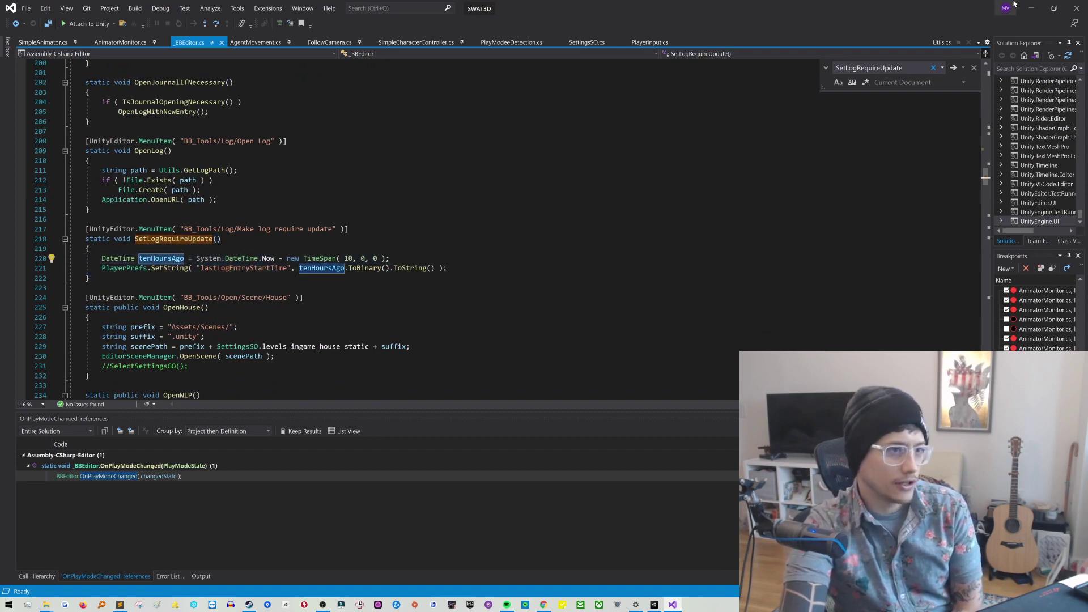
# Step: Switch to Unity, run the BB_Tools log command that creates a new entry, and reload Log.txt in Sublime Text
pyautogui.hotkey('alt', 'Tab')
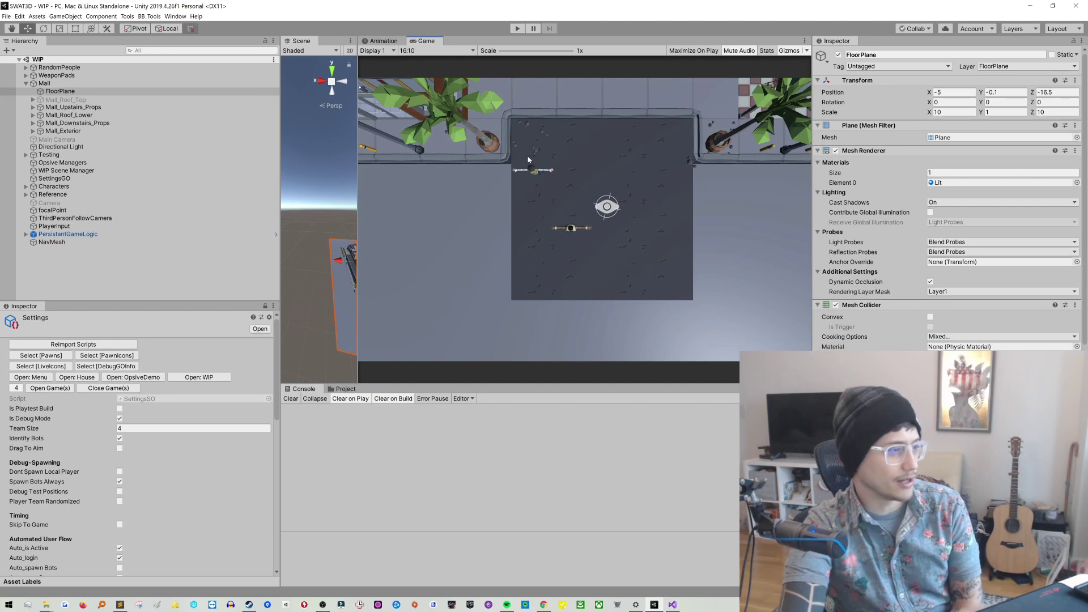
pyautogui.click(148, 16)
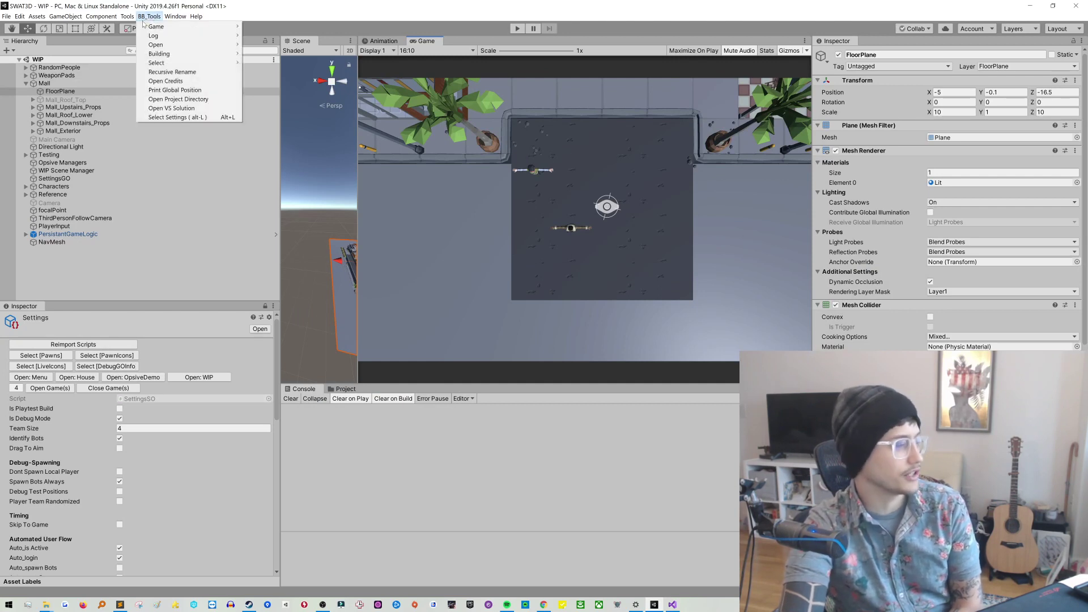
pyautogui.click(145, 17)
pyautogui.click(169, 17)
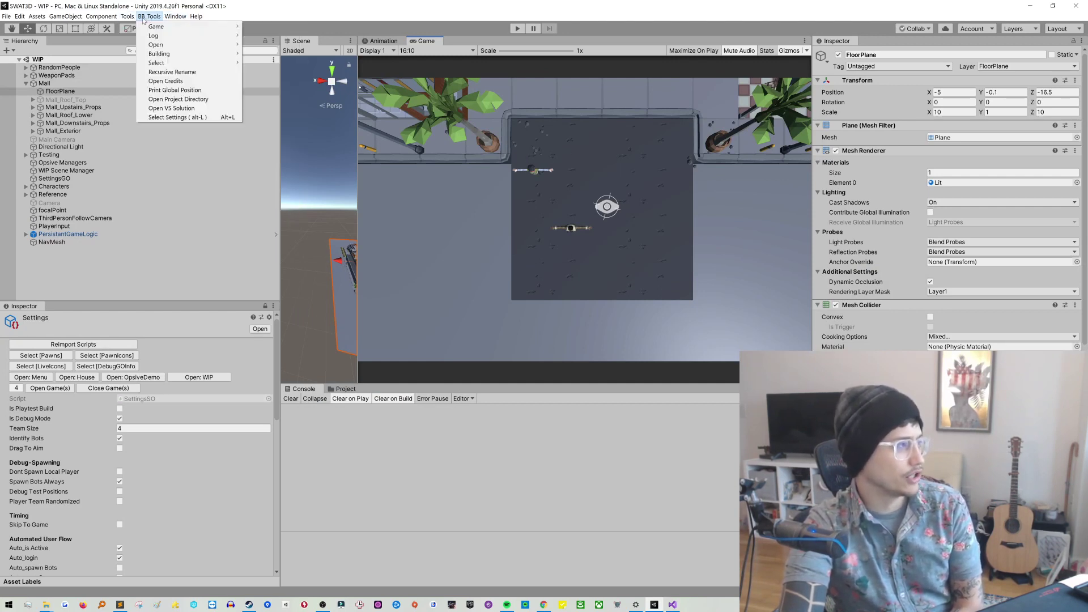
pyautogui.moveTo(227, 46)
pyautogui.click(290, 37)
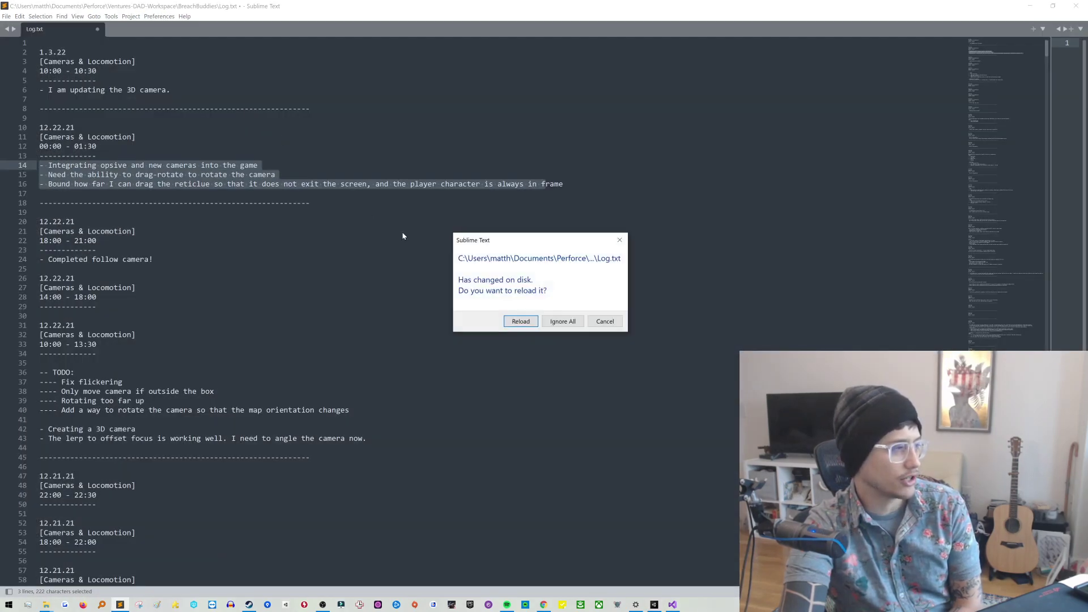
pyautogui.click(521, 321)
# Step: Write "More cameras!" as the note of the 1.3.22 10:30 - 11:00 entry, save Log.txt and return to Unity
pyautogui.click(166, 109)
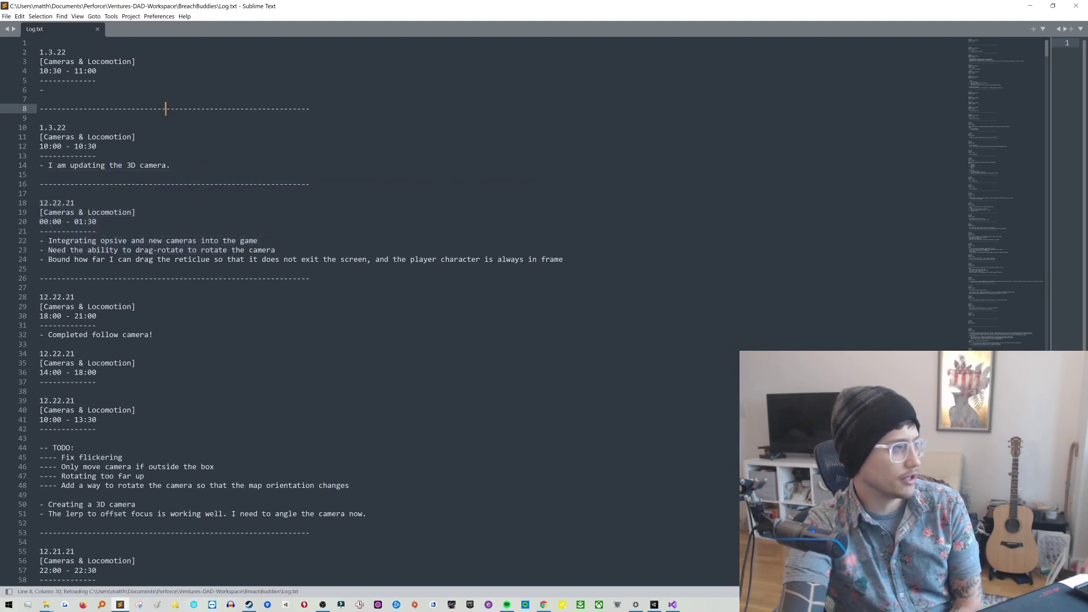
pyautogui.click(48, 89)
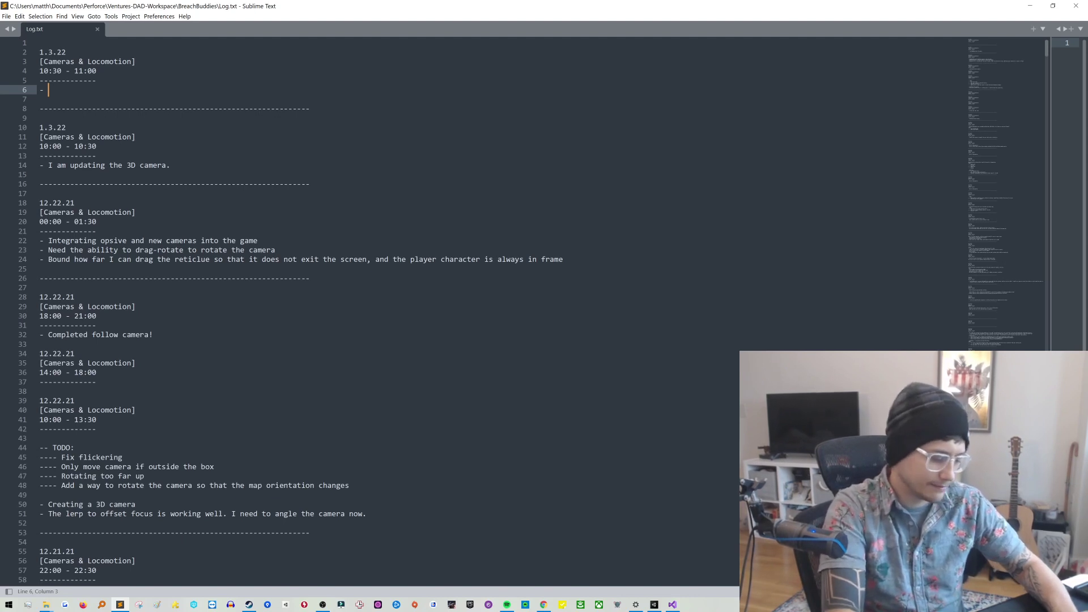
pyautogui.write('More camera!')
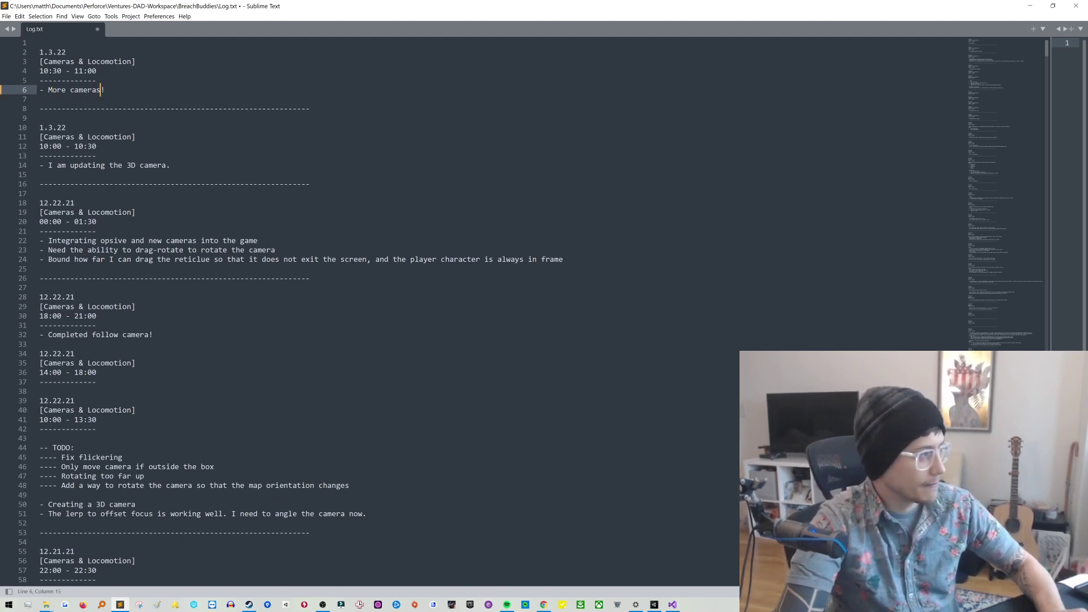
pyautogui.hotkey('ctrl', 's')
pyautogui.click(1031, 6)
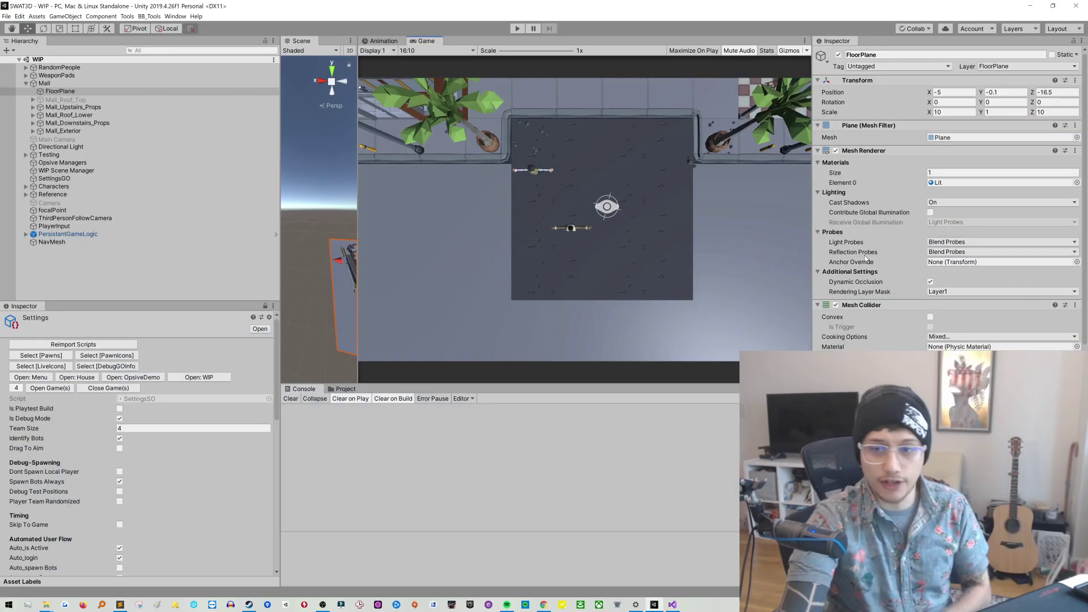